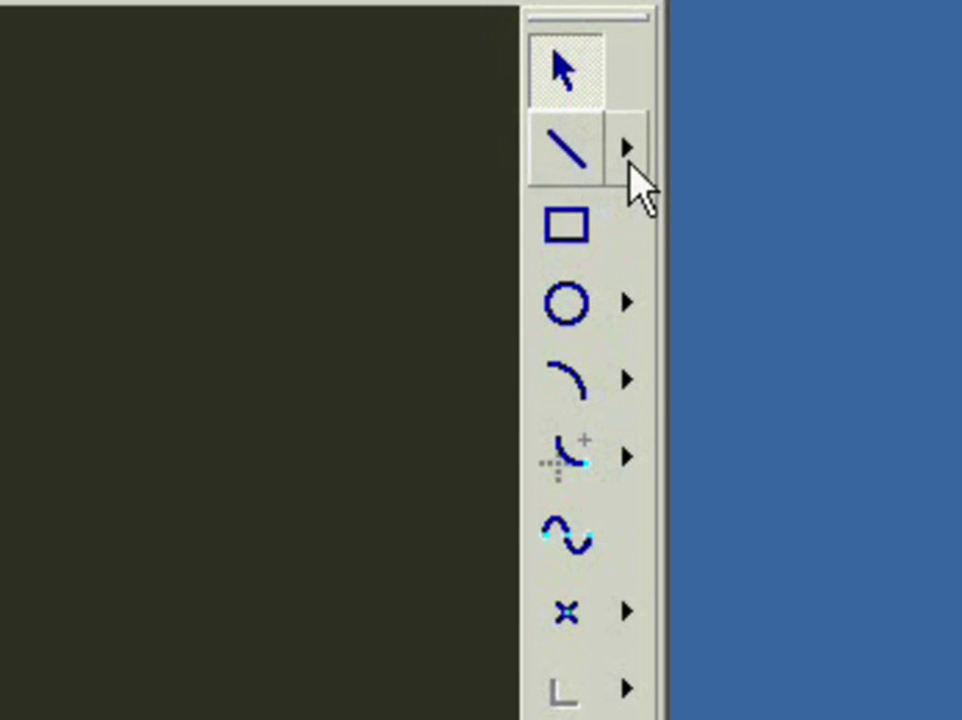
Sketch an open stepped chain of seven connected lines: about 8.4 right, 3.6 down, 4.6 right, 5.8 up, 5.1 left, 3.2 up, 5.1 left
{"action": "left_click", "coordinate": [630, 165]}
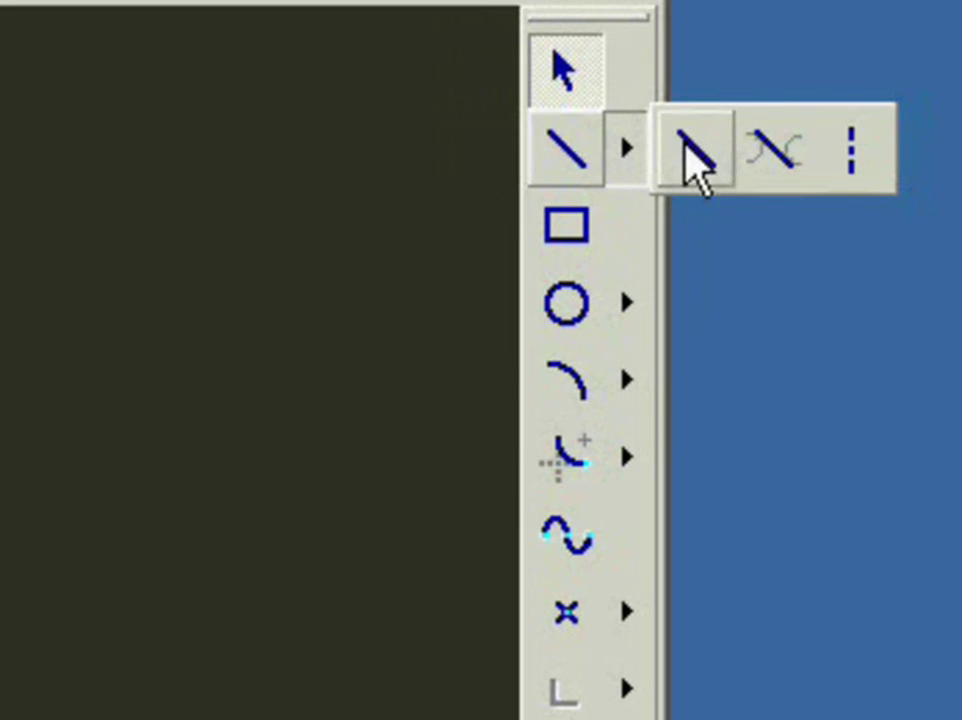
{"action": "left_click", "coordinate": [727, 172]}
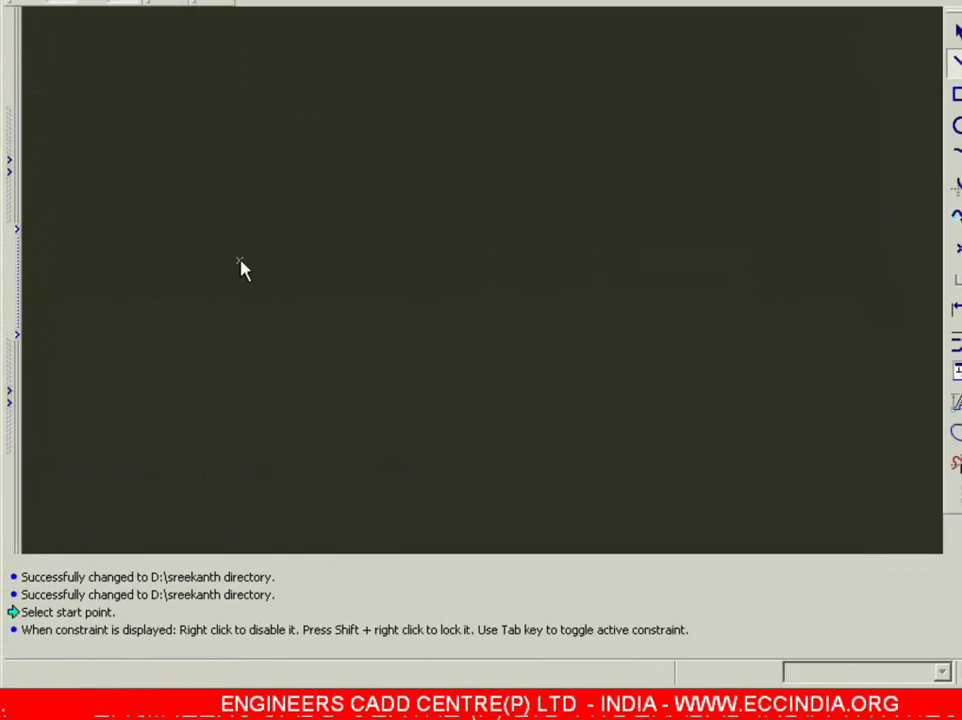
{"action": "left_click", "coordinate": [202, 326]}
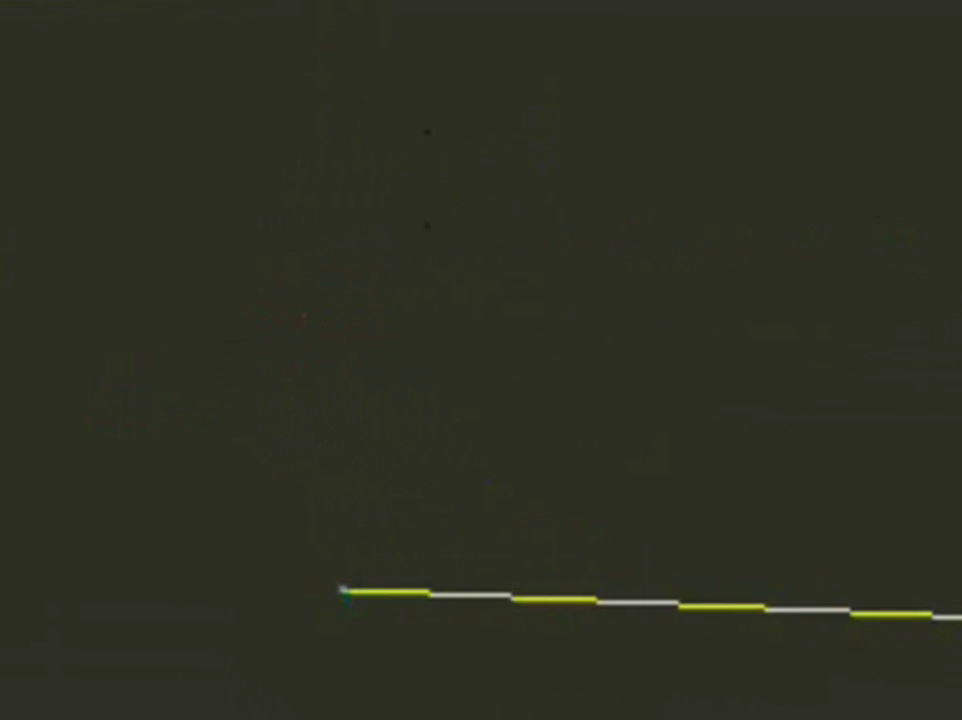
{"action": "left_click", "coordinate": [338, 62]}
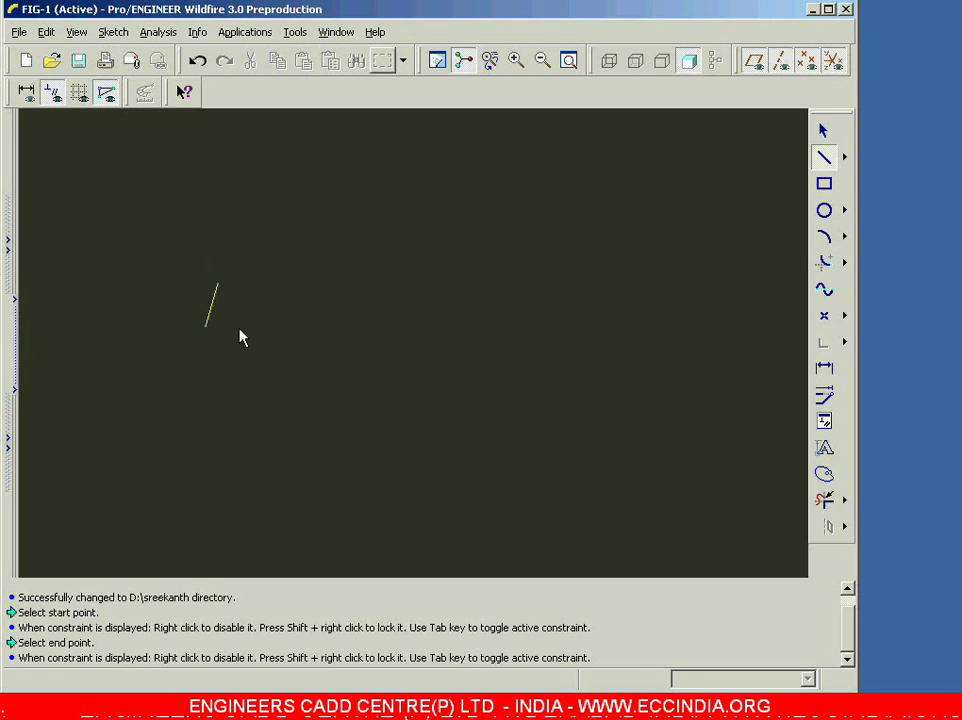
{"action": "left_click", "coordinate": [440, 326]}
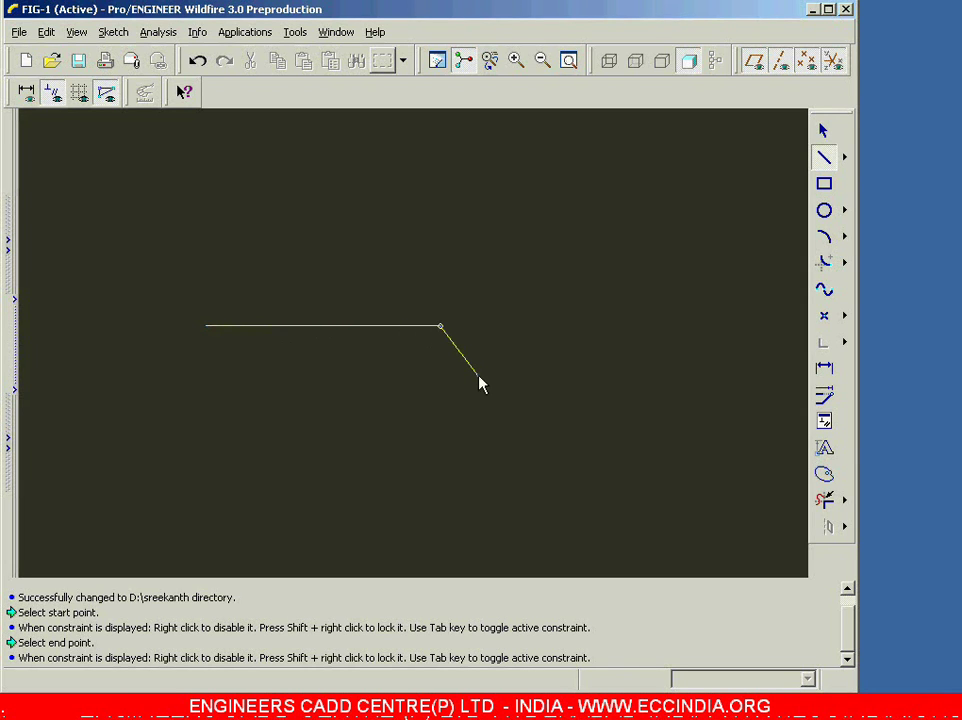
{"action": "left_click", "coordinate": [440, 426]}
{"action": "left_click", "coordinate": [568, 427]}
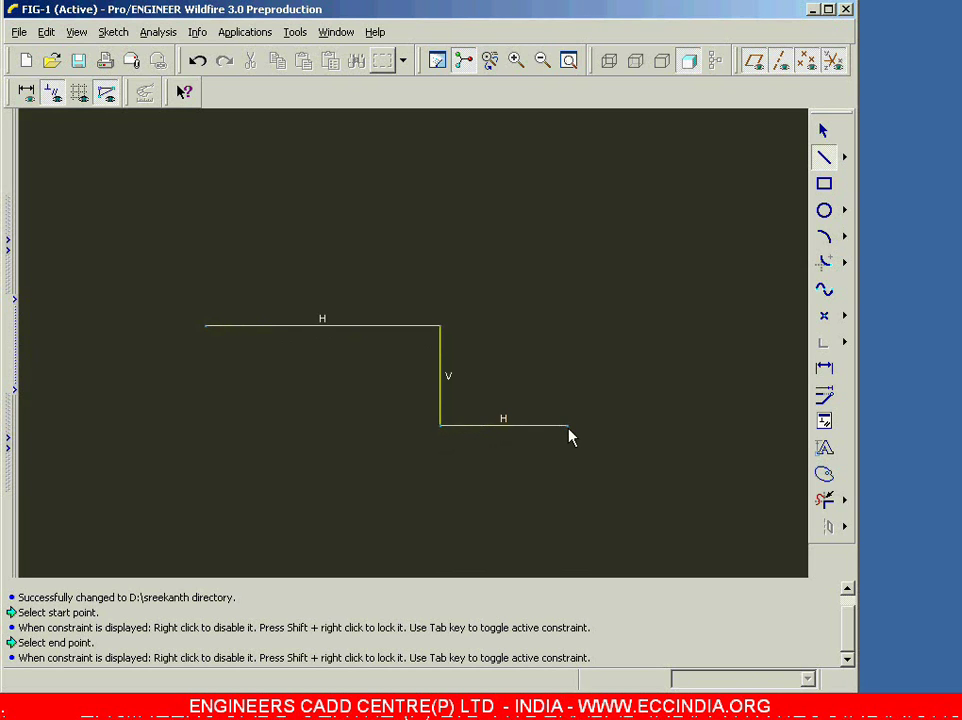
{"action": "left_click", "coordinate": [568, 268]}
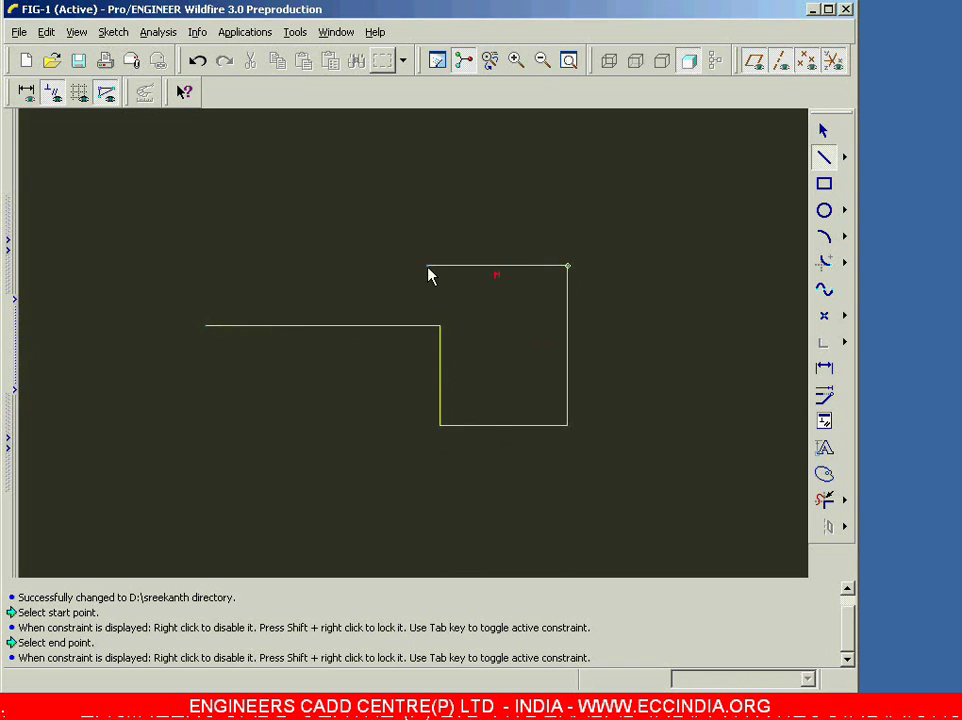
{"action": "left_click", "coordinate": [428, 267]}
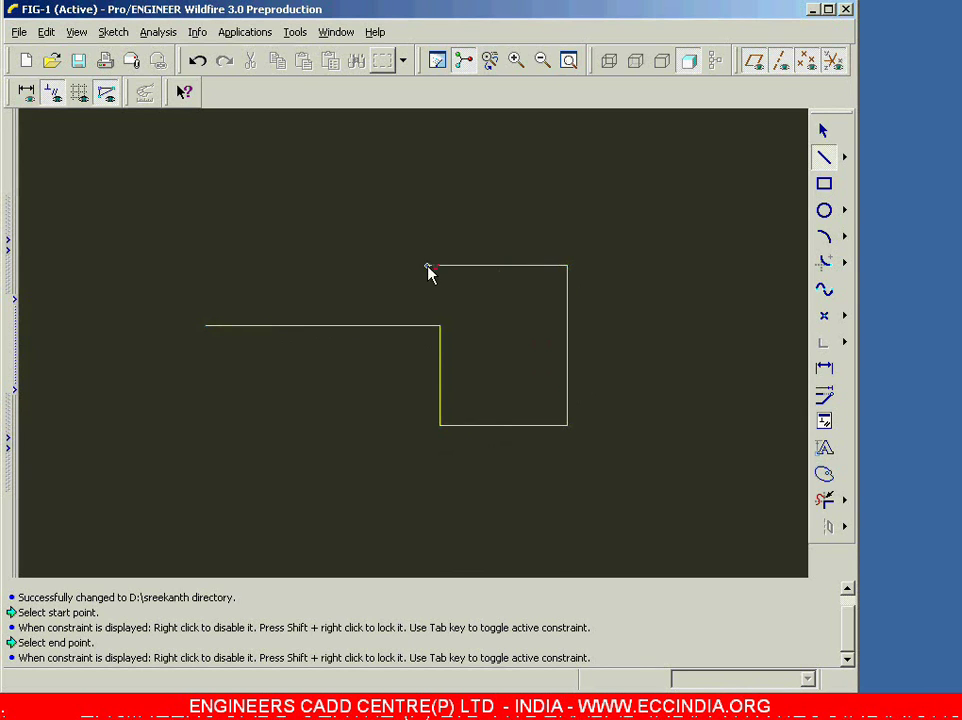
{"action": "left_click", "coordinate": [427, 177]}
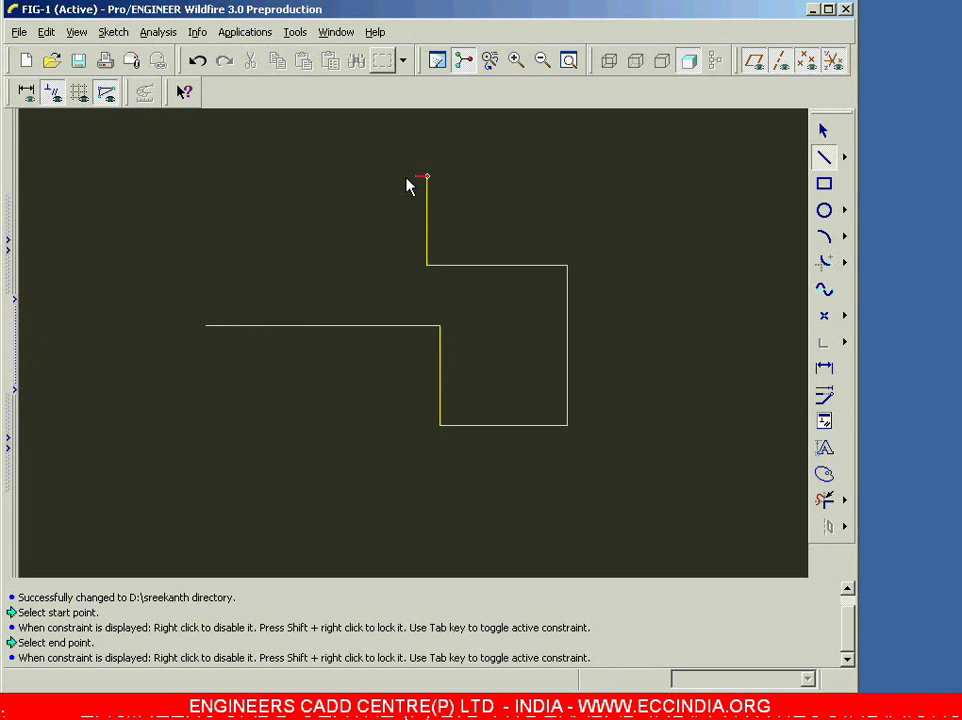
{"action": "left_click", "coordinate": [287, 179]}
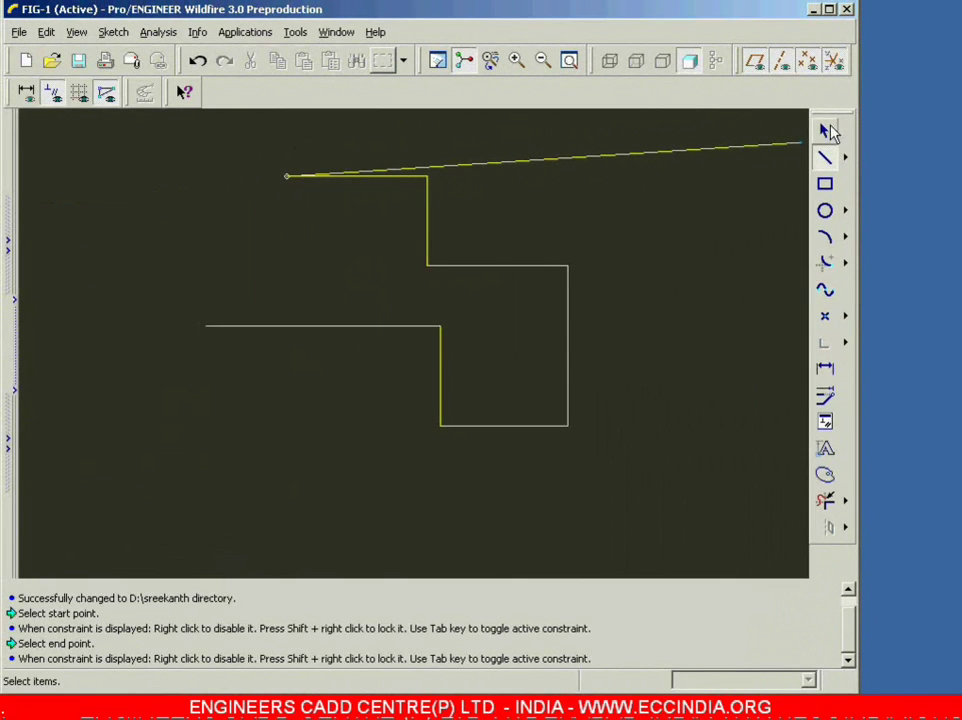
{"action": "left_click", "coordinate": [677, 262]}
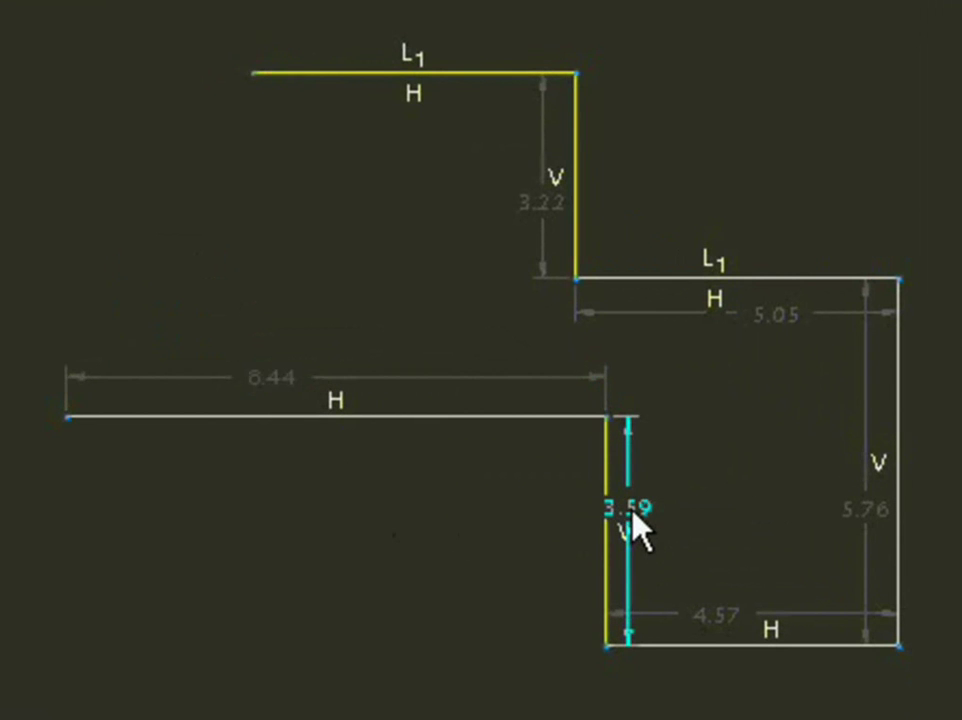
Delete the whole stepped line chain from the sketch
{"action": "mouse_move", "coordinate": [147, 132]}
{"action": "left_mouse_down"}
{"action": "mouse_move", "coordinate": [361, 269]}
{"action": "mouse_move", "coordinate": [620, 481]}
{"action": "left_mouse_up"}
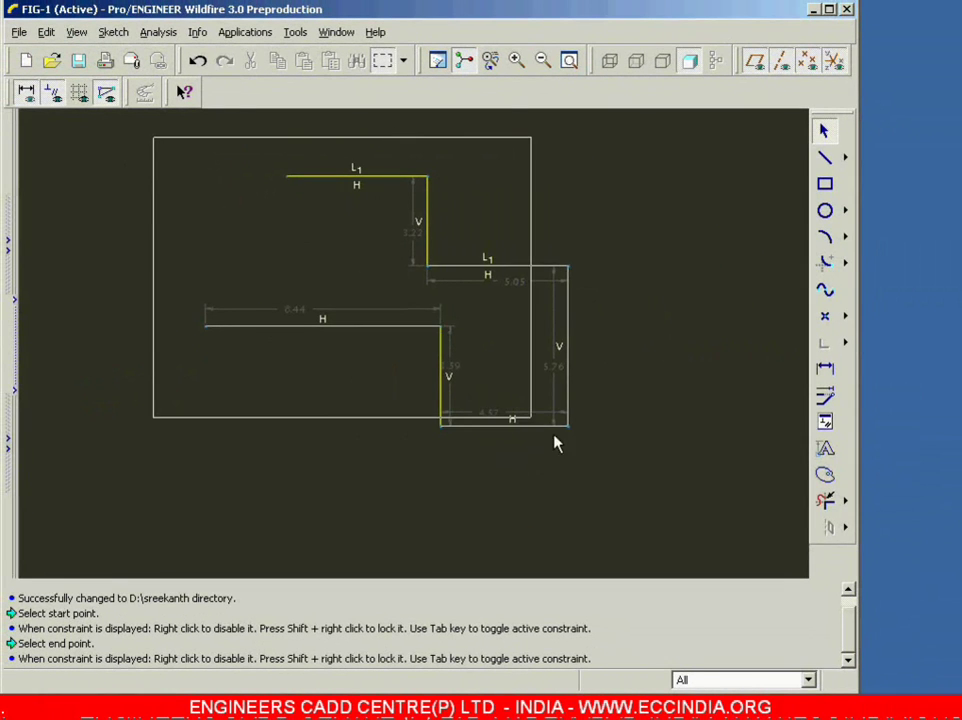
{"action": "key", "text": "Delete"}
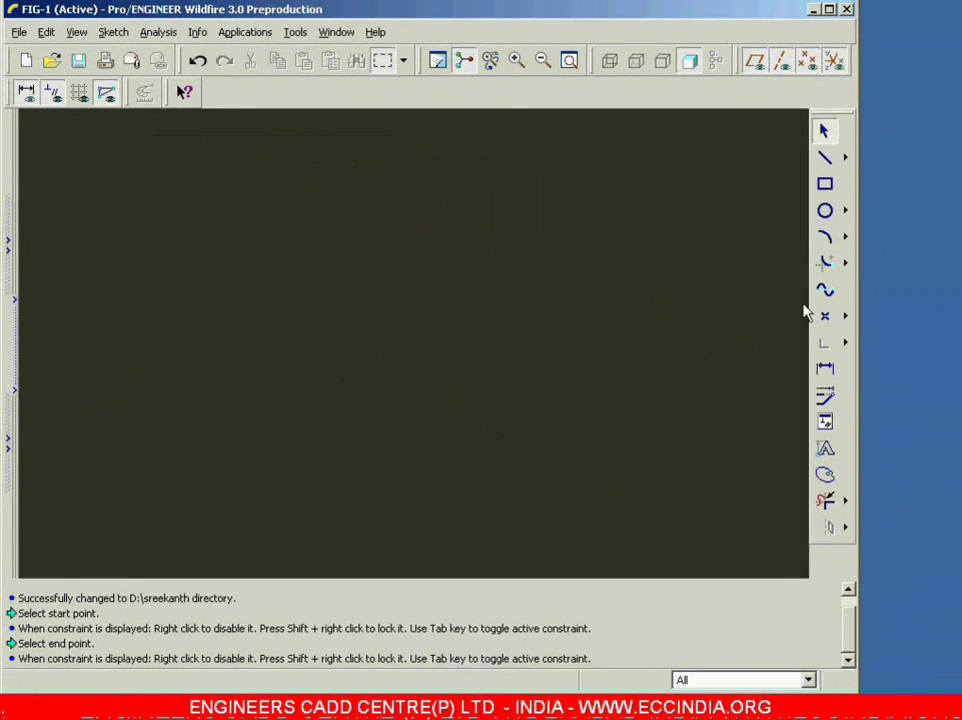
Sketch three separate horizontal lines: one about 8.3 long, one about 11.9 long below it and one about 10.5 long above it
{"action": "left_click", "coordinate": [824, 158]}
{"action": "left_click", "coordinate": [213, 368]}
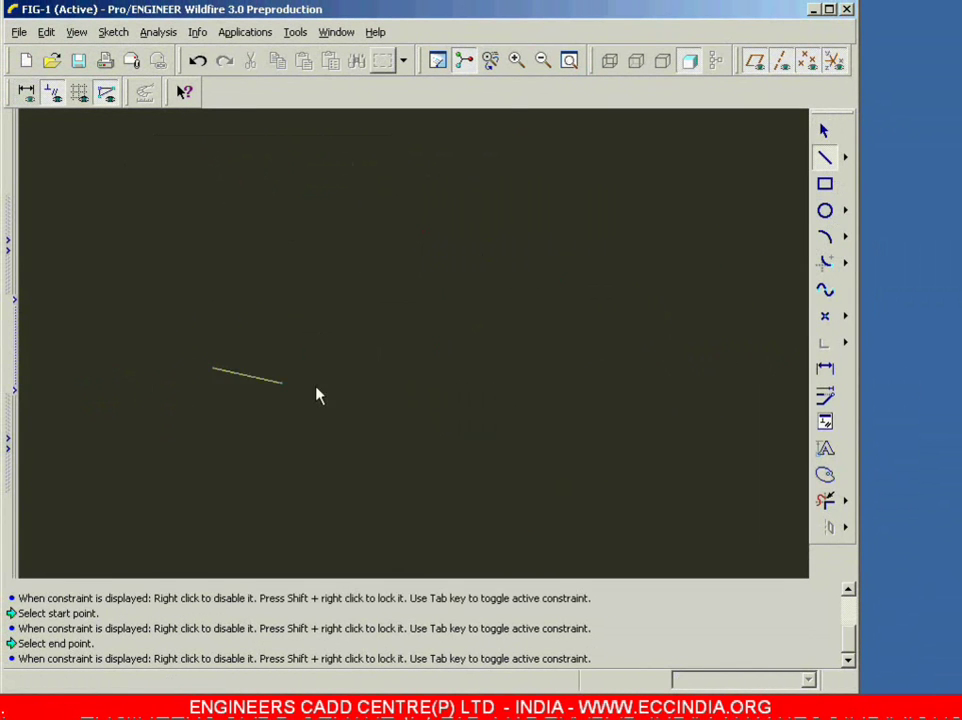
{"action": "left_click", "coordinate": [446, 368]}
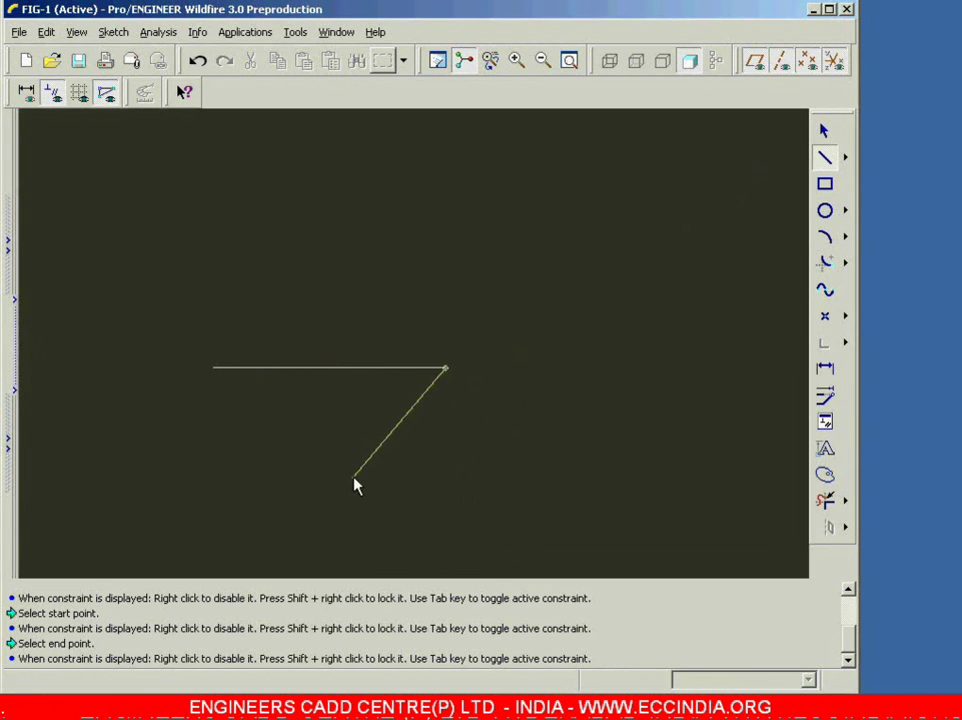
{"action": "middle_click", "coordinate": [533, 484]}
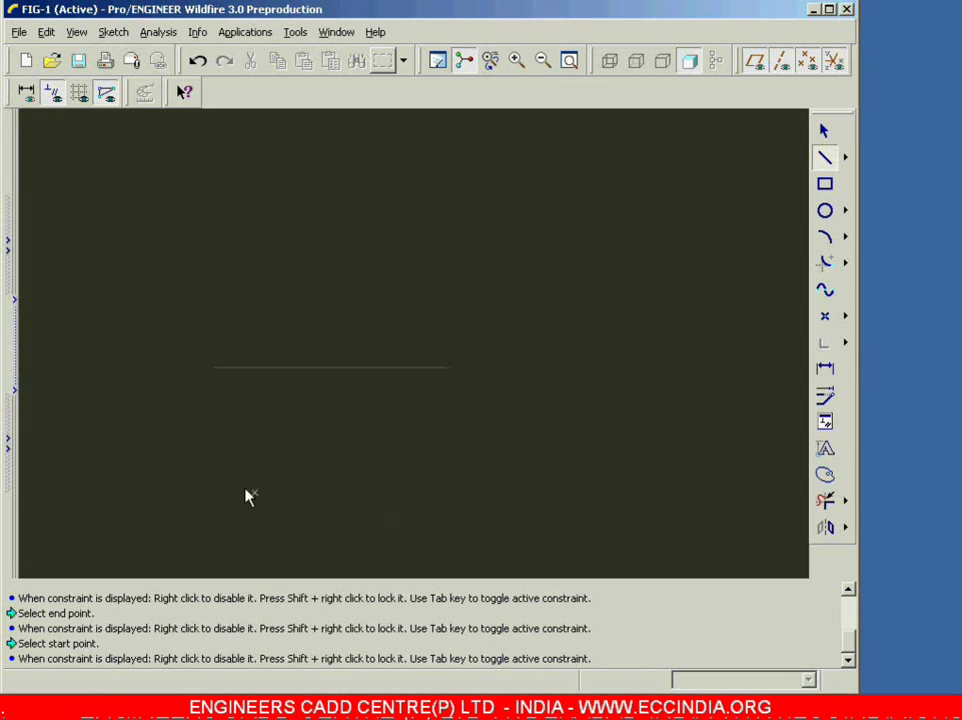
{"action": "left_click", "coordinate": [204, 451]}
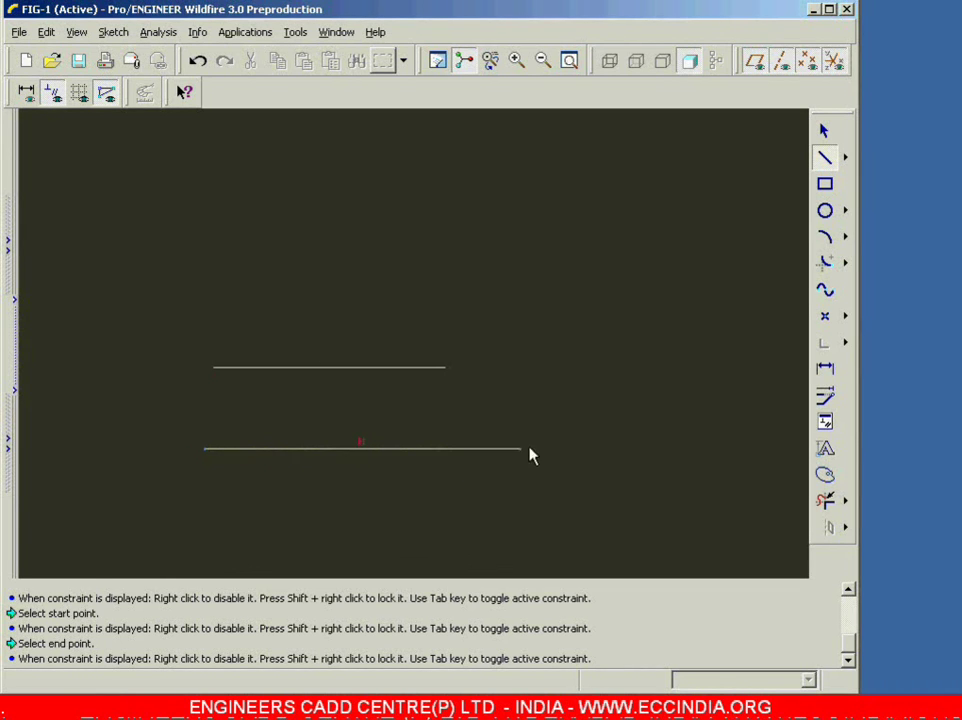
{"action": "left_click", "coordinate": [537, 451]}
{"action": "middle_click", "coordinate": [569, 497]}
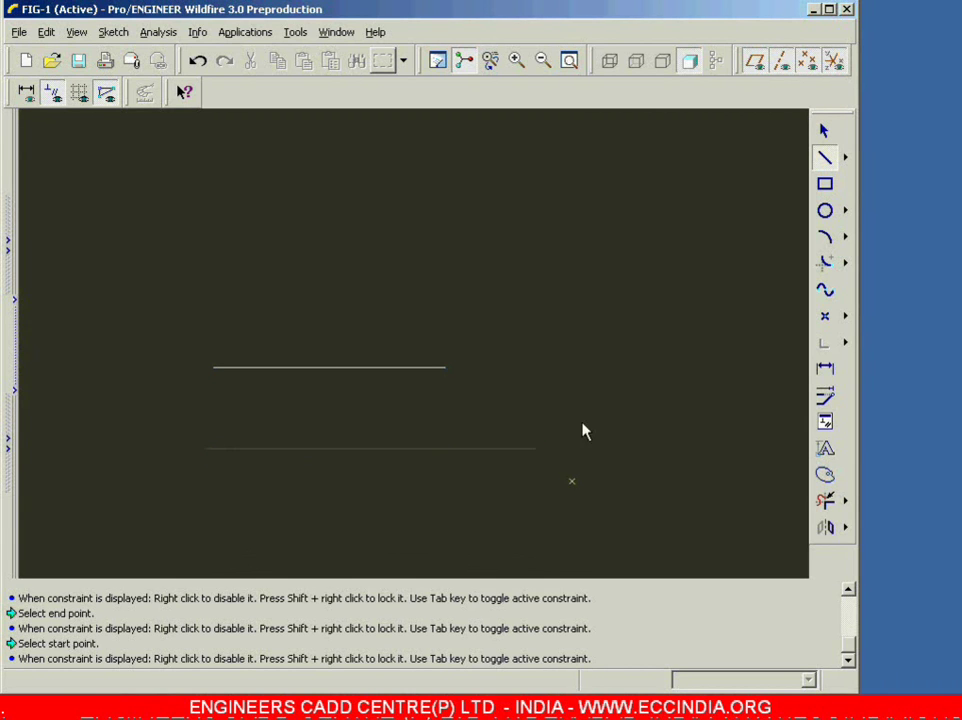
{"action": "left_click", "coordinate": [205, 259]}
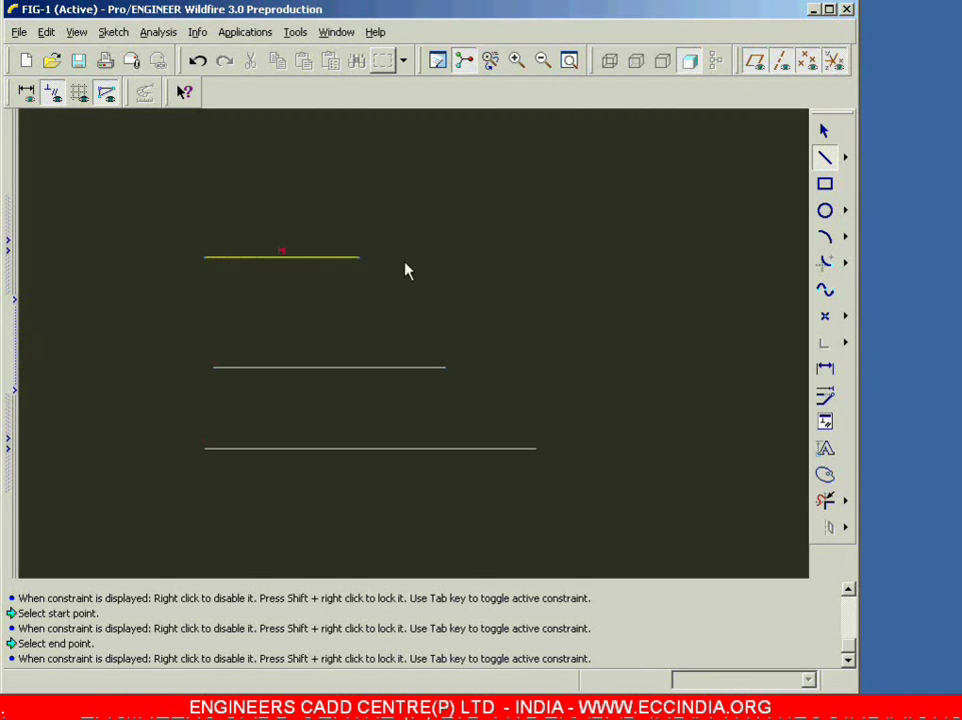
{"action": "left_click", "coordinate": [497, 258]}
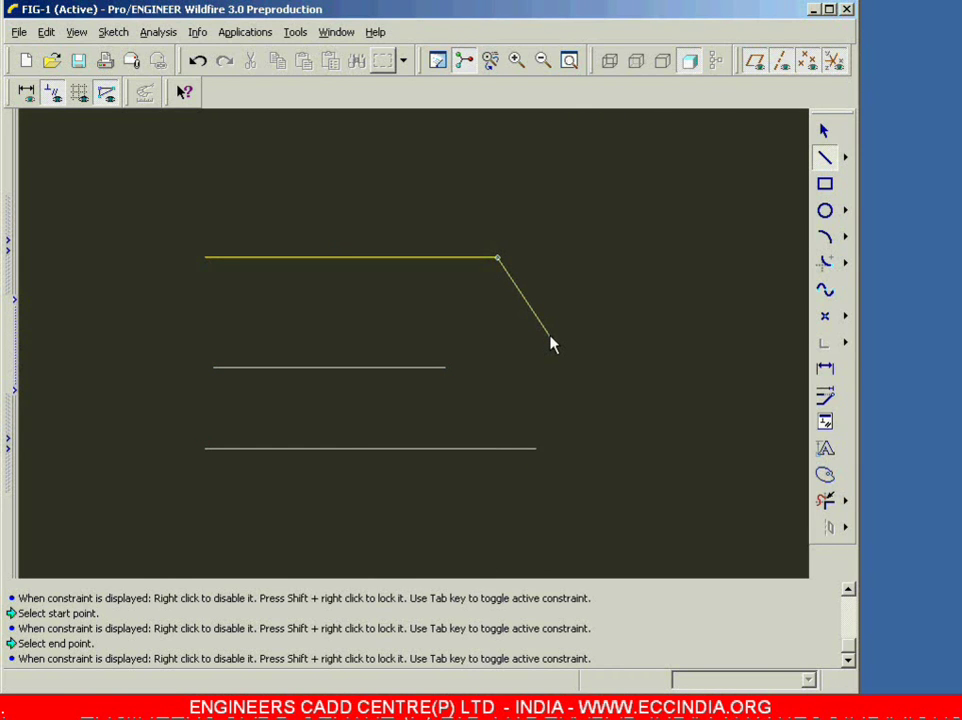
{"action": "middle_click", "coordinate": [550, 345]}
{"action": "middle_click", "coordinate": [550, 345]}
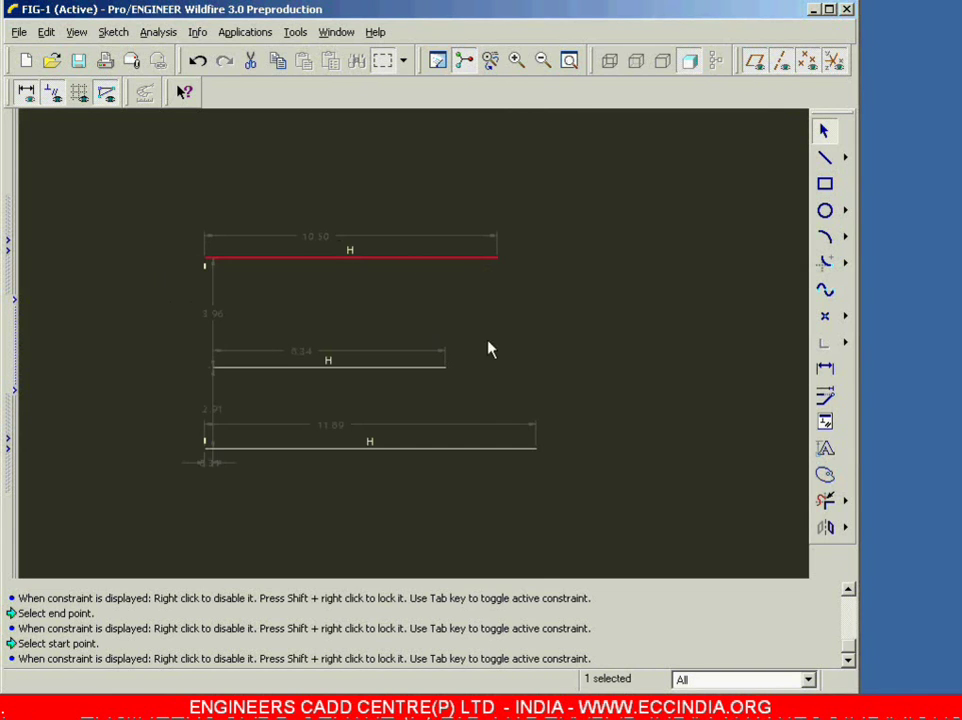
Delete all three separate horizontal lines from the sketch
{"action": "left_click", "coordinate": [596, 345]}
{"action": "mouse_move", "coordinate": [165, 212]}
{"action": "left_mouse_down"}
{"action": "mouse_move", "coordinate": [528, 509]}
{"action": "mouse_move", "coordinate": [577, 517]}
{"action": "left_mouse_up"}
{"action": "key", "text": "Delete"}
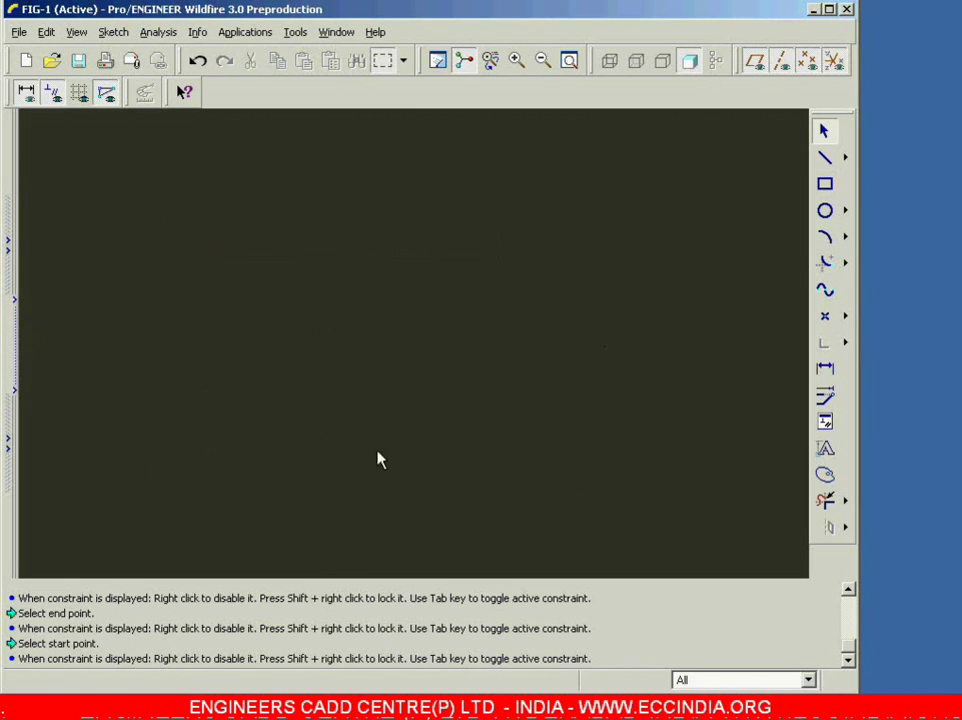
Sketch a single horizontal line about 9 long across the middle of the empty sketch
{"action": "left_click", "coordinate": [828, 162]}
{"action": "left_click", "coordinate": [213, 354]}
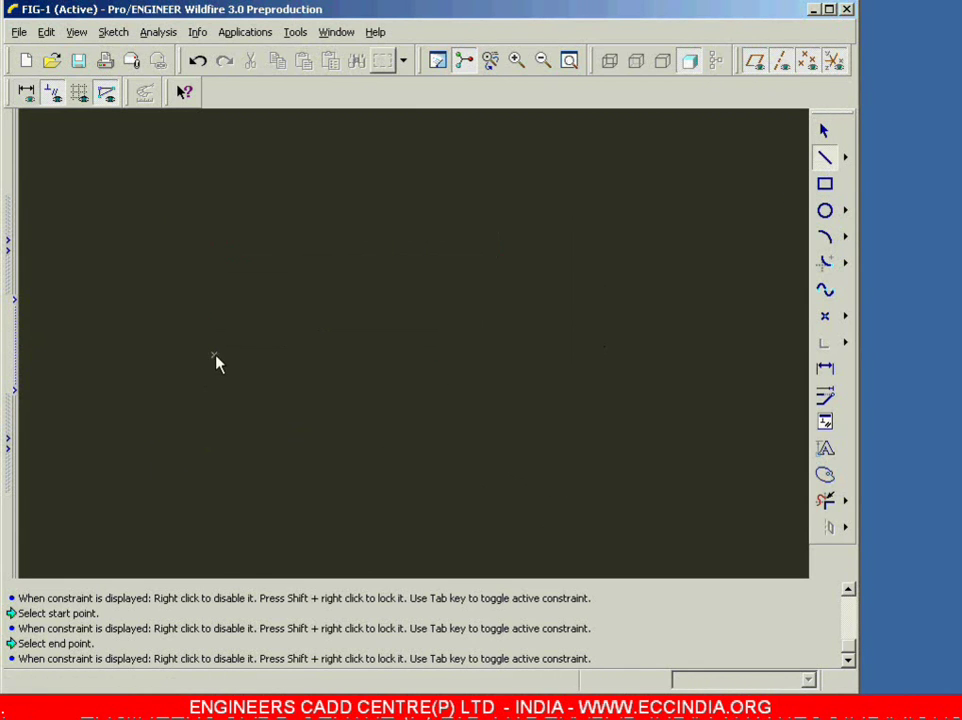
{"action": "left_click", "coordinate": [465, 354]}
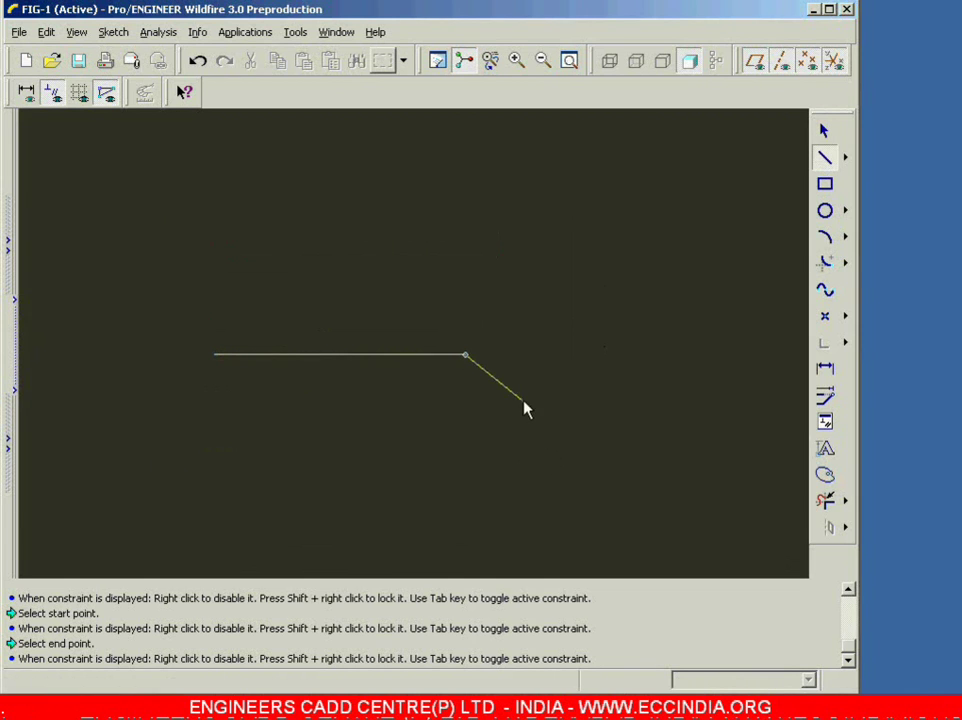
{"action": "left_click", "coordinate": [823, 131]}
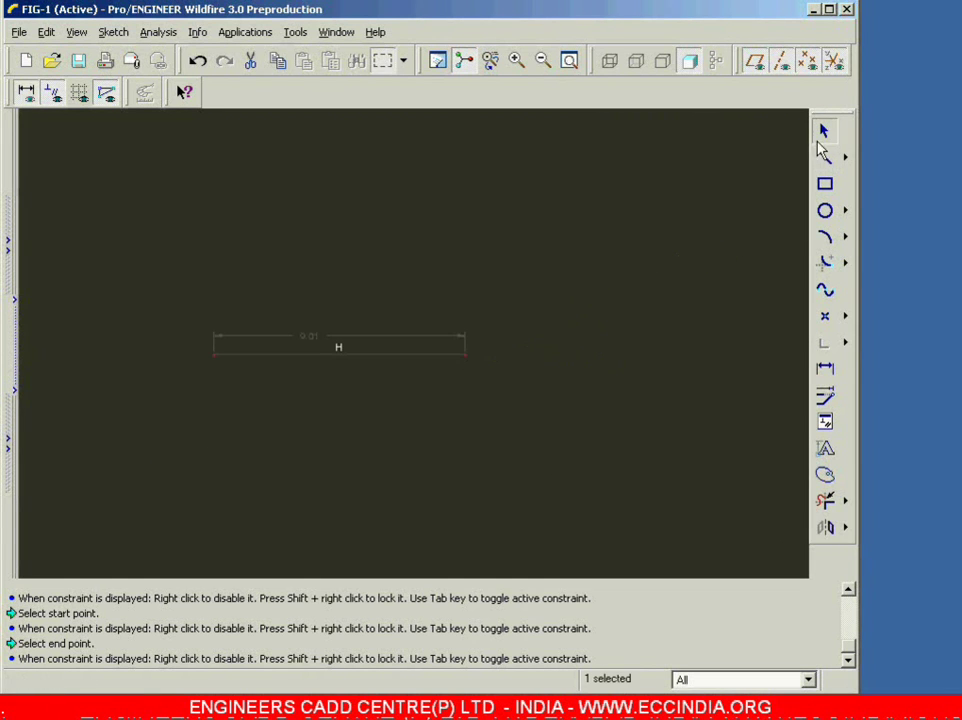
{"action": "left_click", "coordinate": [484, 410]}
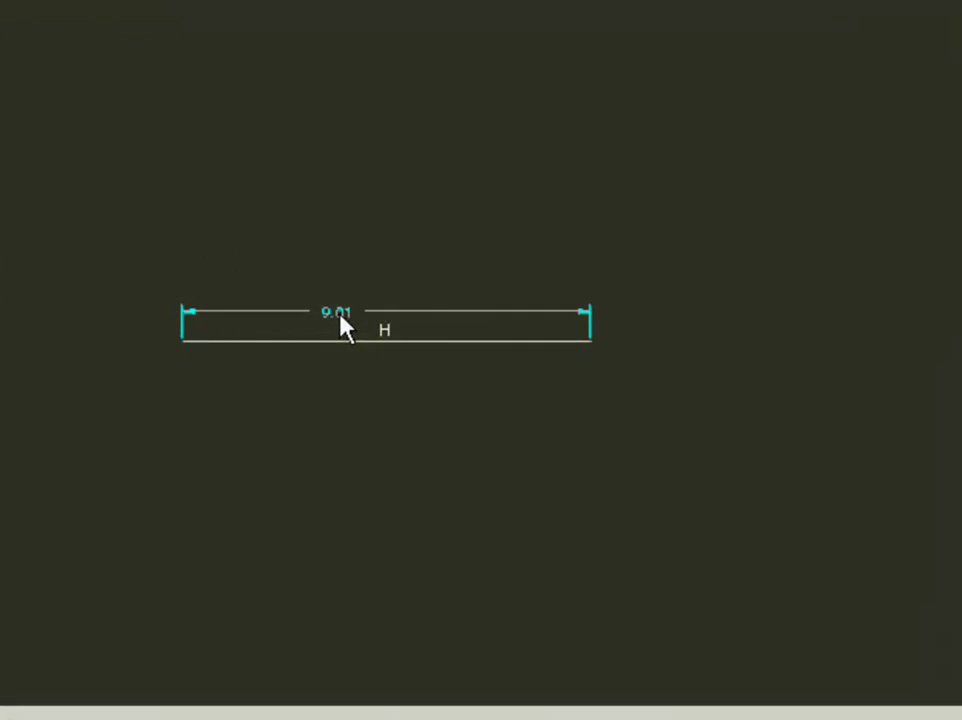
Set the horizontal line's length to 100
{"action": "double_click", "coordinate": [400, 264]}
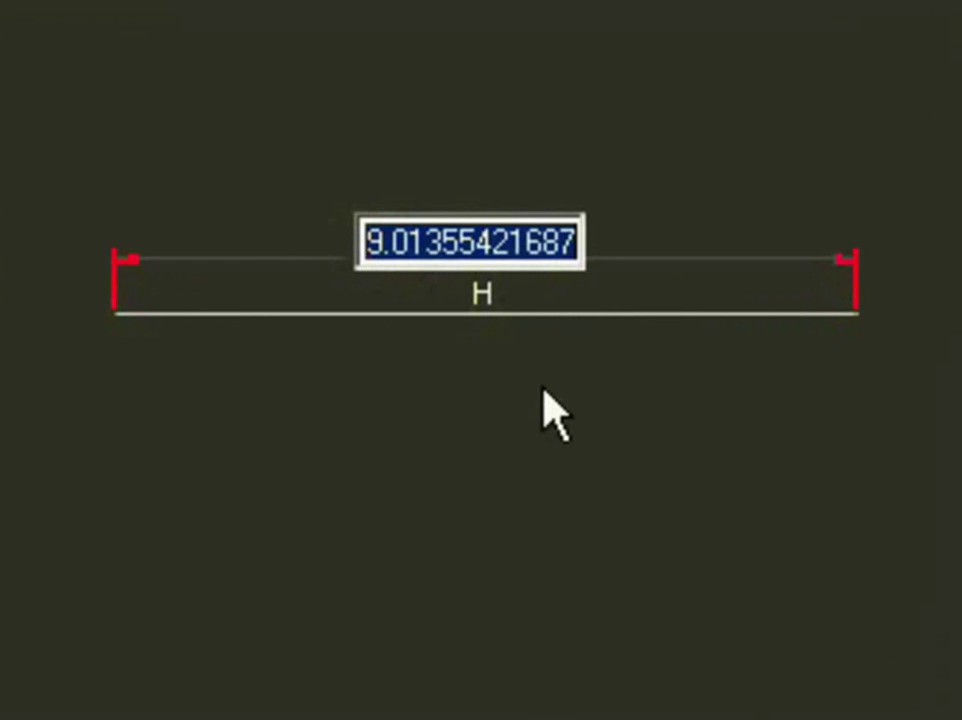
{"action": "type", "text": "100"}
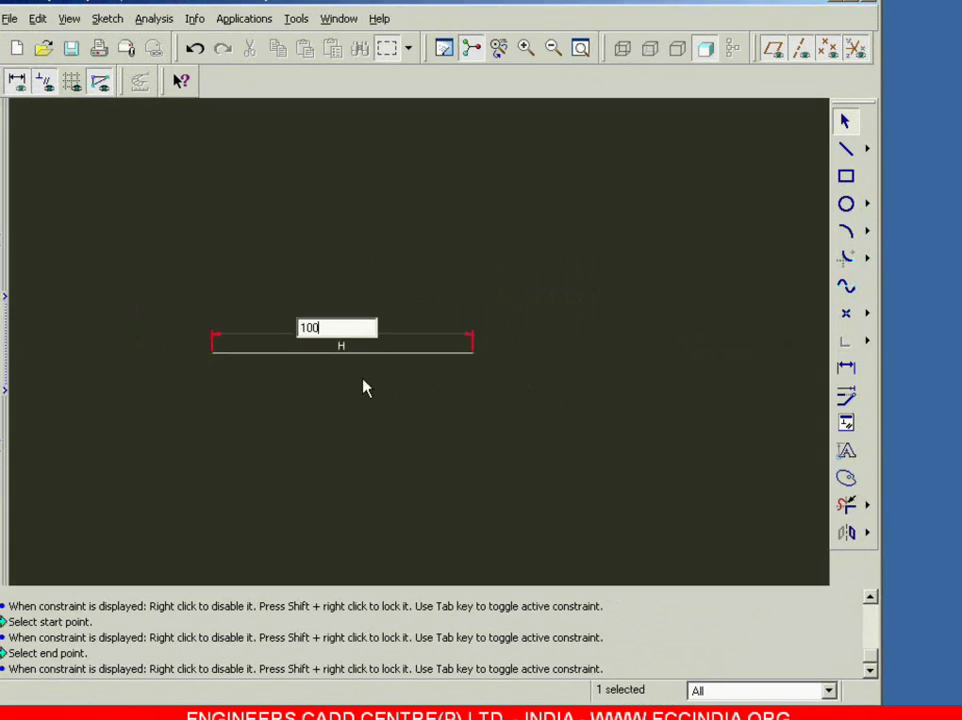
{"action": "key", "text": "Return"}
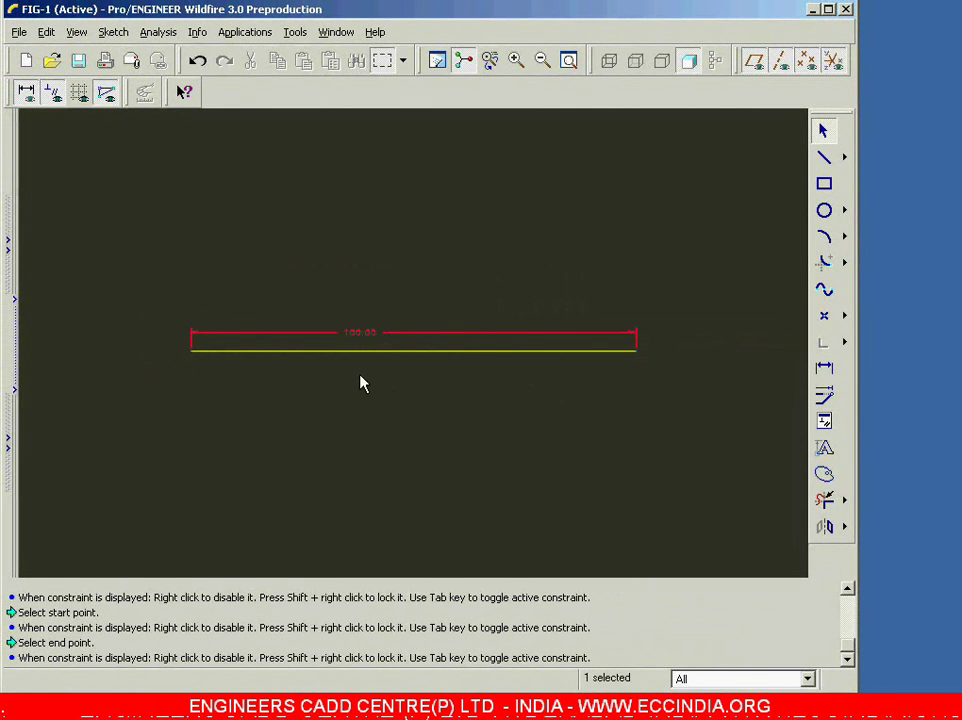
{"action": "left_click", "coordinate": [362, 384]}
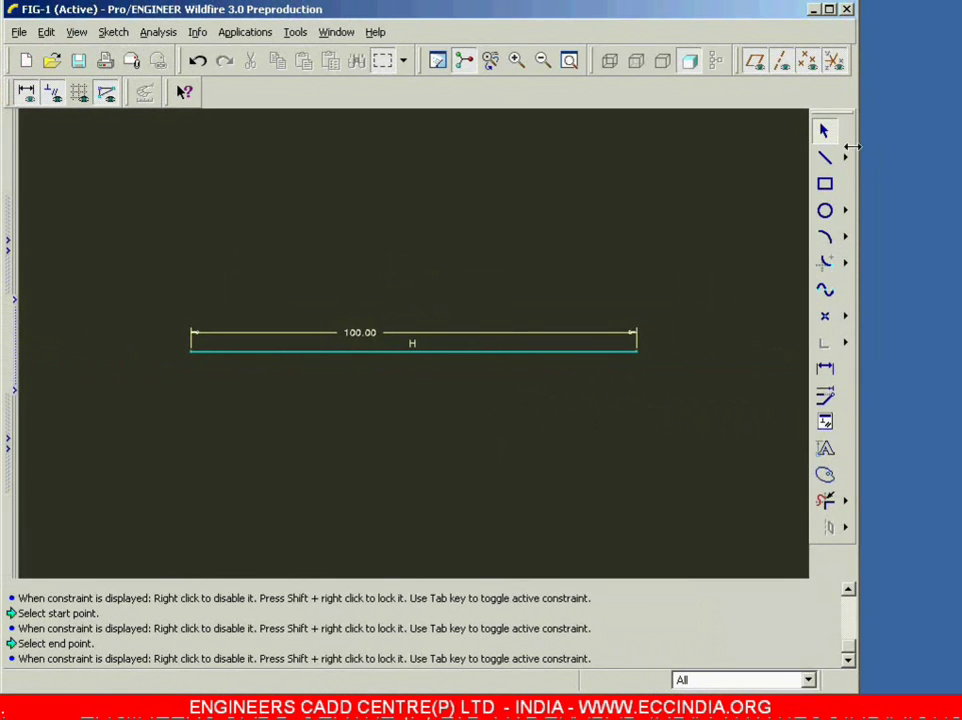
Sketch a second horizontal line about 62 long, about 26 below the first line and starting slightly to the right of its left end
{"action": "left_click", "coordinate": [824, 157]}
{"action": "left_click", "coordinate": [216, 468]}
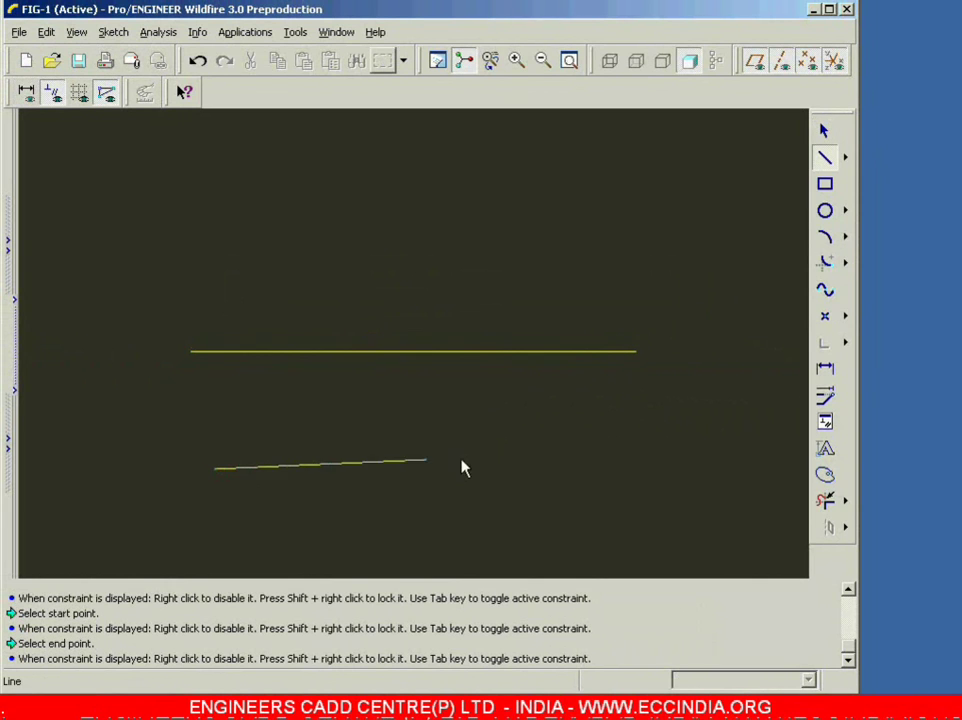
{"action": "left_click", "coordinate": [490, 468]}
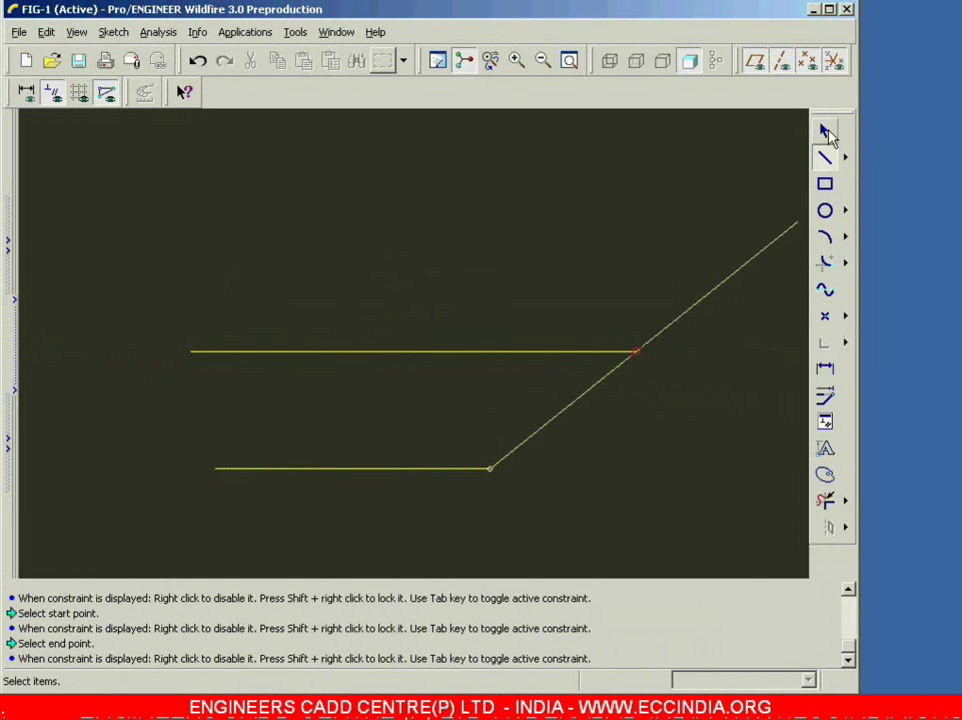
{"action": "middle_click", "coordinate": [685, 309]}
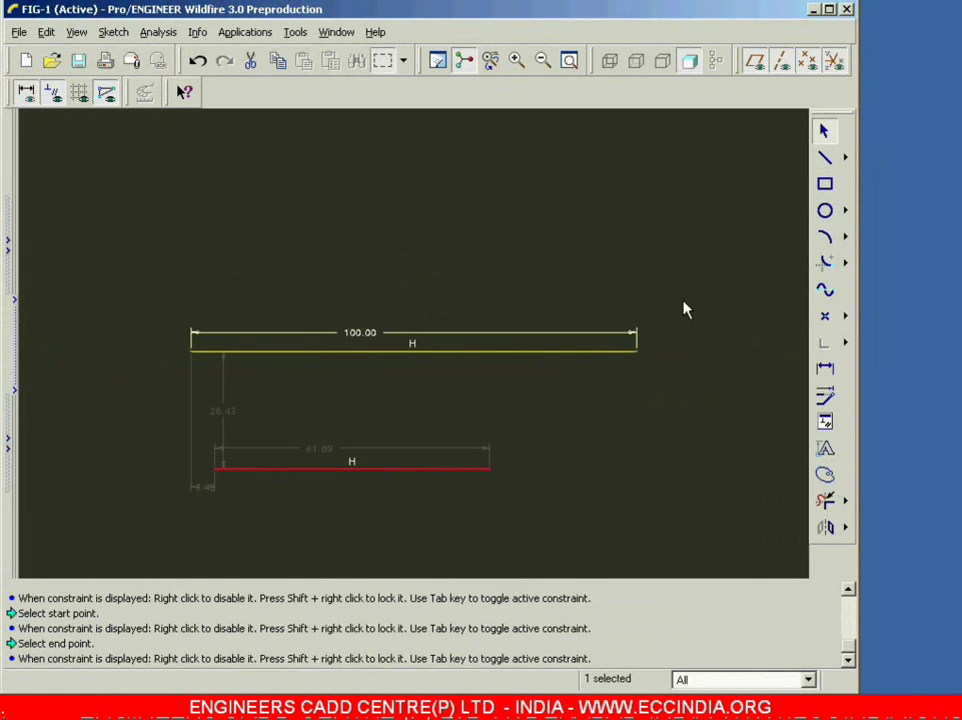
Set the lower horizontal line's length to 50
{"action": "double_click", "coordinate": [325, 450]}
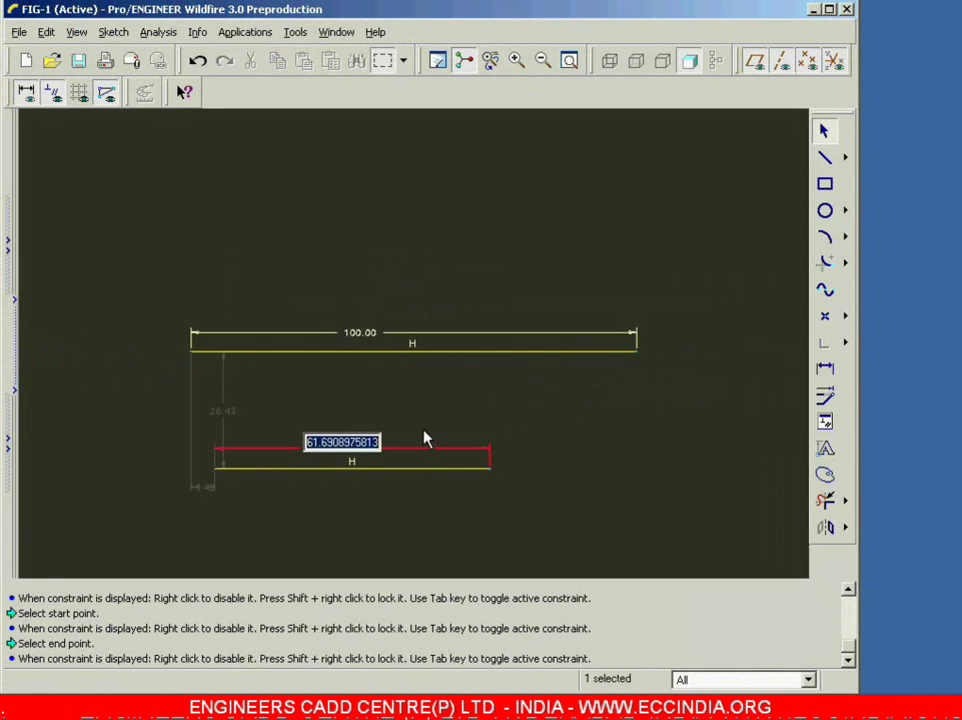
{"action": "type", "text": "50"}
{"action": "key", "text": "Return"}
{"action": "left_click", "coordinate": [428, 444]}
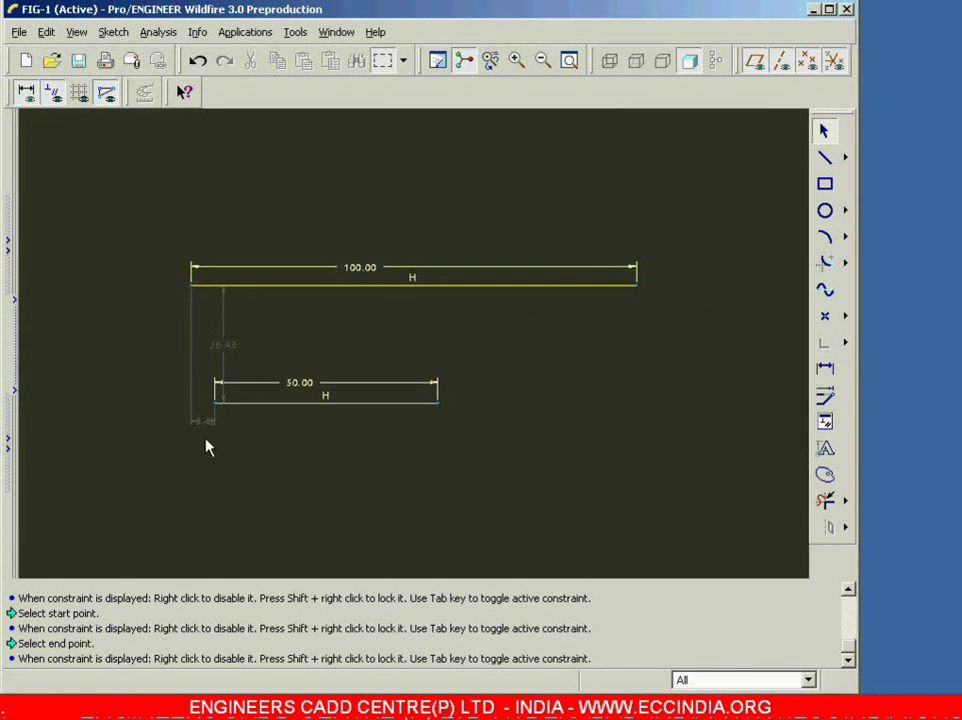
Move the horizontal offset and vertical spacing dimensions clear of the two lines, and delete everything in the sketch
{"action": "left_click_drag", "start_coordinate": [205, 423], "coordinate": [129, 425]}
{"action": "left_click_drag", "start_coordinate": [227, 346], "coordinate": [548, 398]}
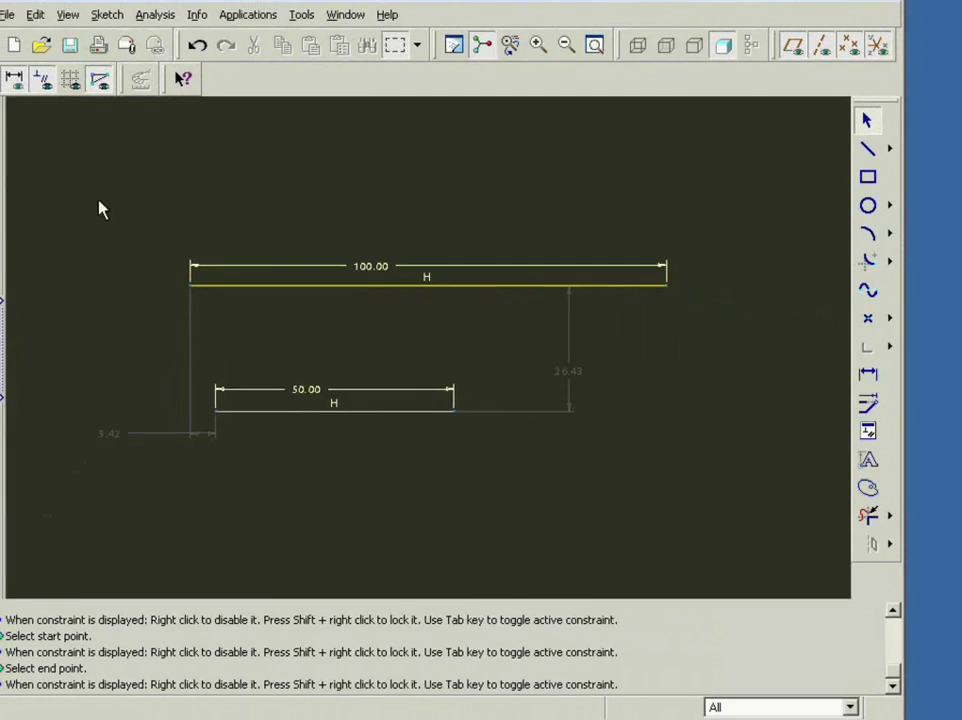
{"action": "mouse_move", "coordinate": [85, 188]}
{"action": "left_mouse_down"}
{"action": "mouse_move", "coordinate": [152, 266]}
{"action": "mouse_move", "coordinate": [618, 550]}
{"action": "mouse_move", "coordinate": [691, 532]}
{"action": "mouse_move", "coordinate": [689, 524]}
{"action": "left_mouse_up"}
{"action": "key", "text": "Delete"}
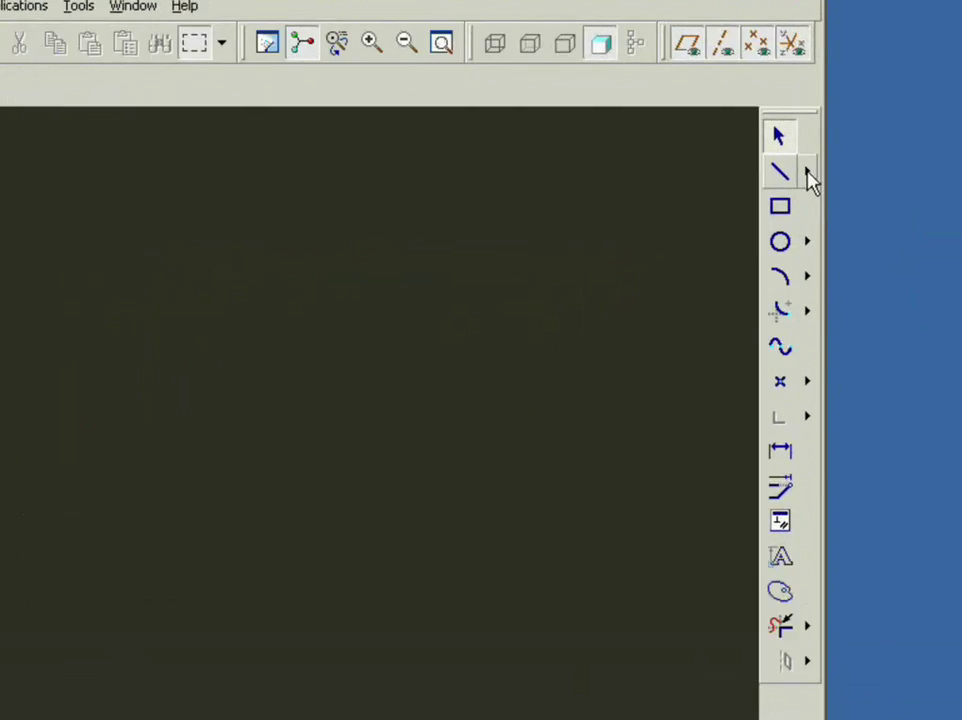
Sketch a horizontal two-point centerline across the middle of the empty sketch
{"action": "left_click", "coordinate": [845, 157]}
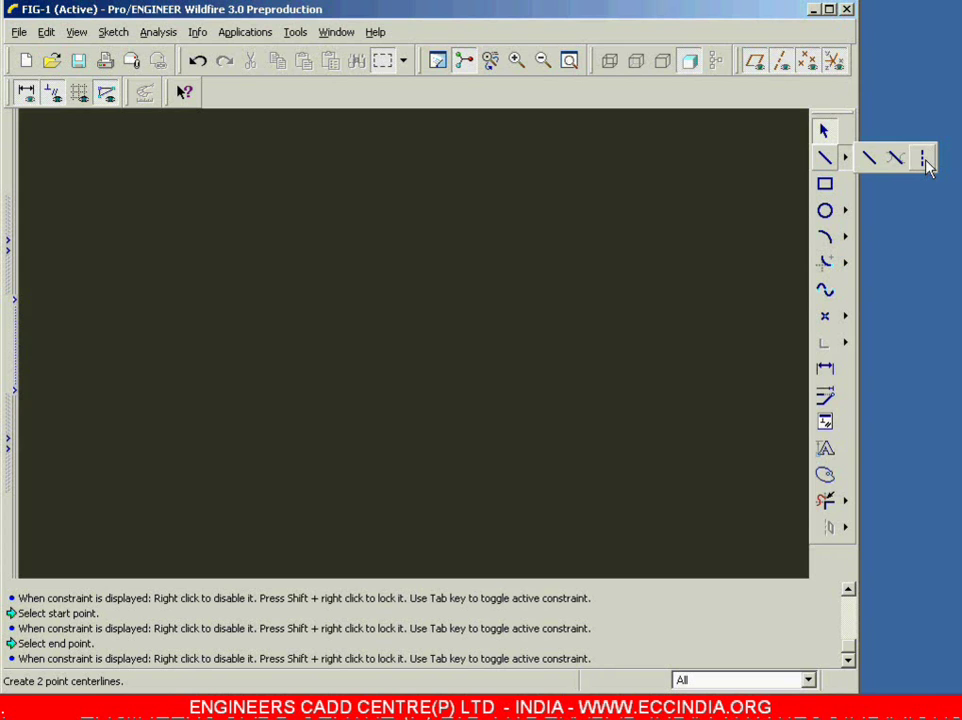
{"action": "left_click", "coordinate": [924, 160]}
{"action": "left_click", "coordinate": [217, 363]}
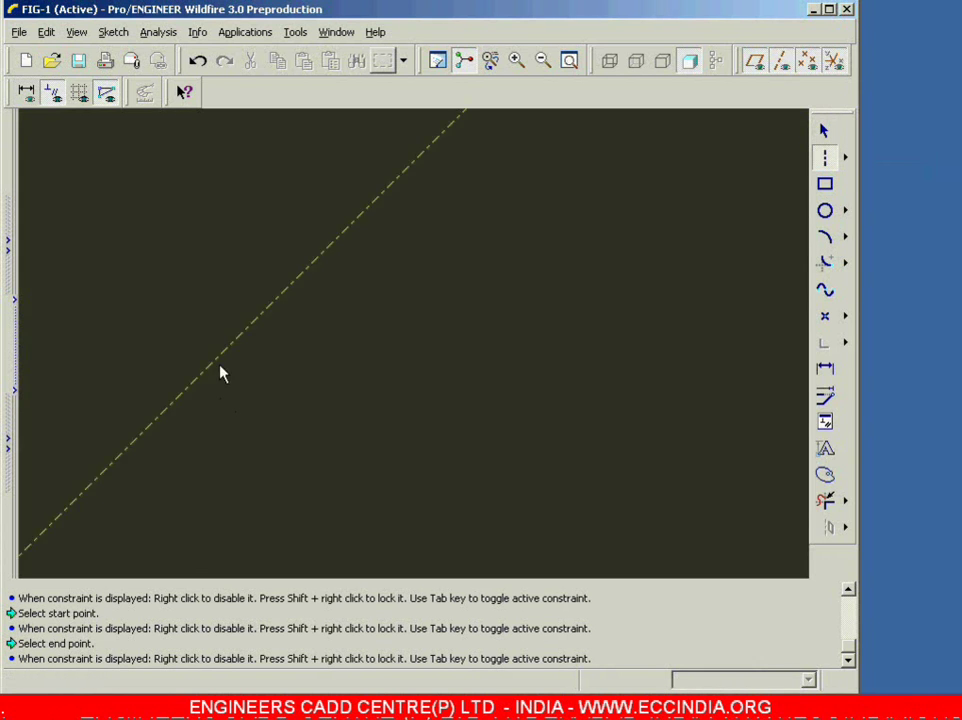
{"action": "left_click", "coordinate": [477, 365]}
{"action": "left_click", "coordinate": [823, 133]}
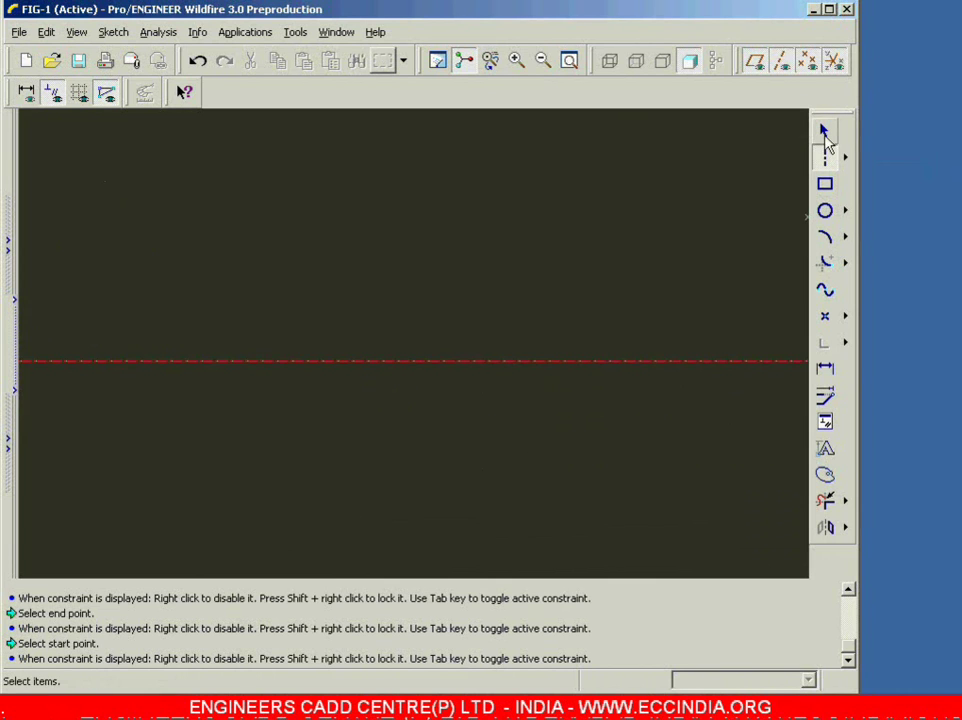
{"action": "left_click", "coordinate": [825, 133]}
{"action": "left_click", "coordinate": [482, 420]}
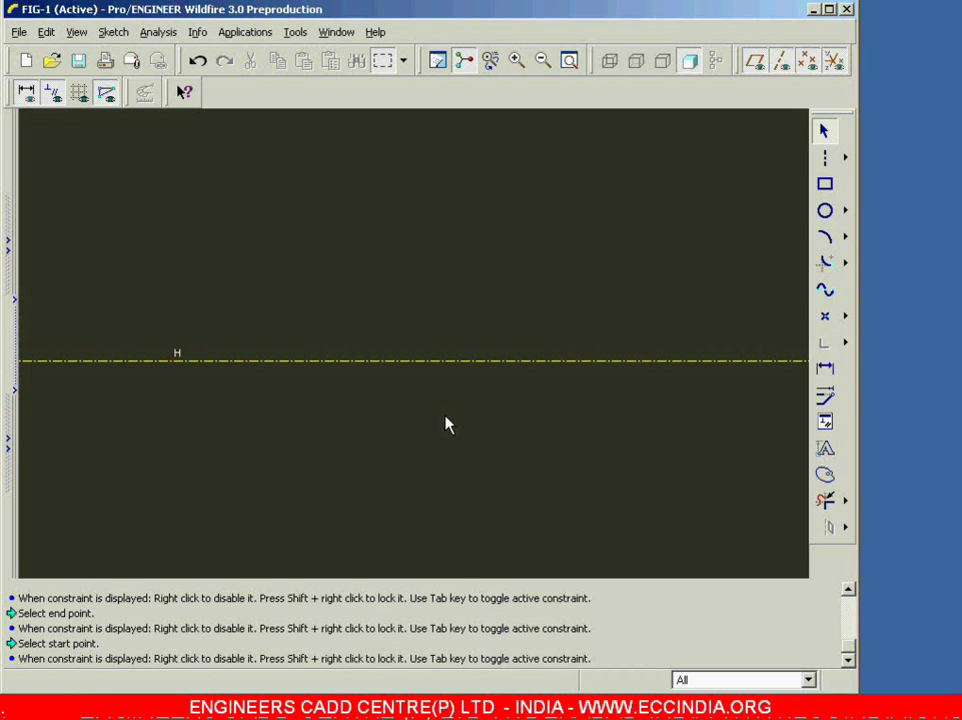
Remove the horizontal centerline from the sketch
{"action": "middle_click", "coordinate": [459, 372]}
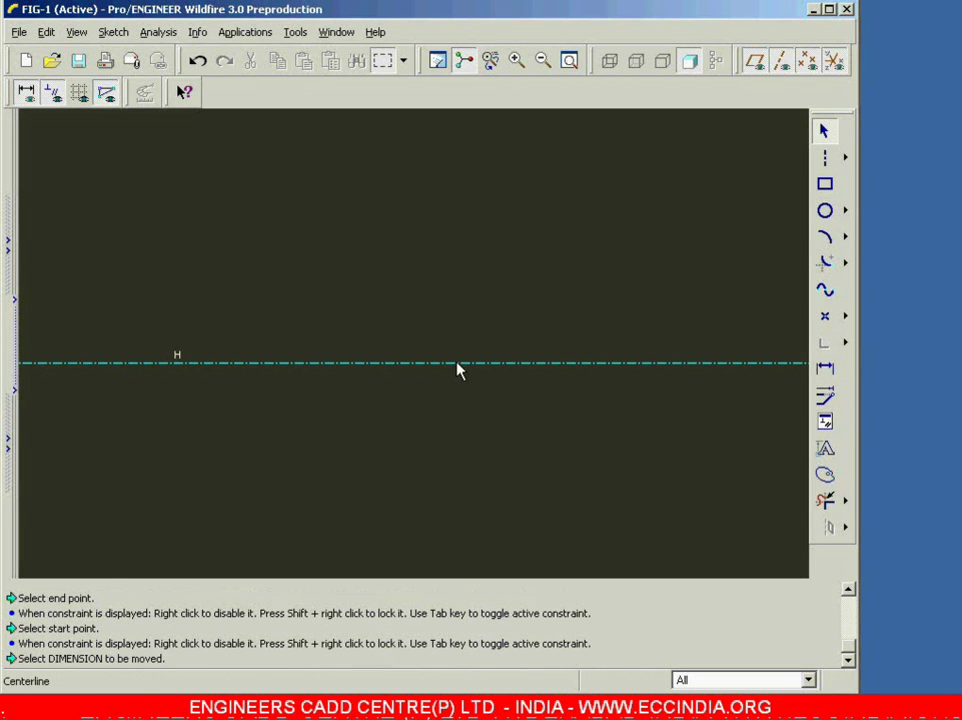
{"action": "key", "text": "ctrl+z"}
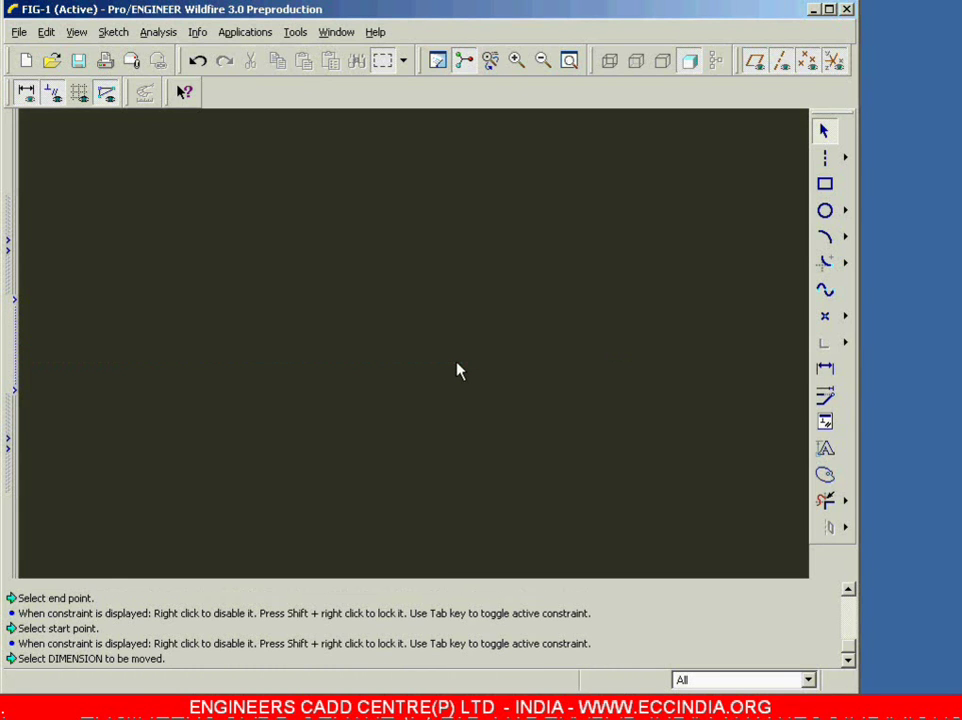
{"action": "left_click", "coordinate": [825, 185]}
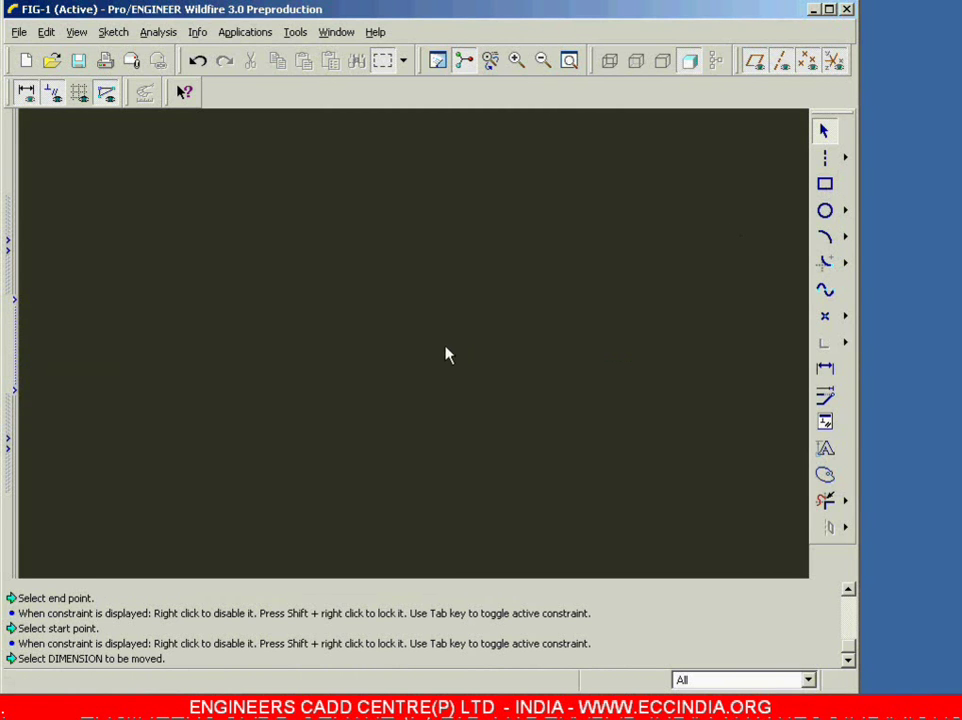
{"action": "left_click", "coordinate": [825, 185]}
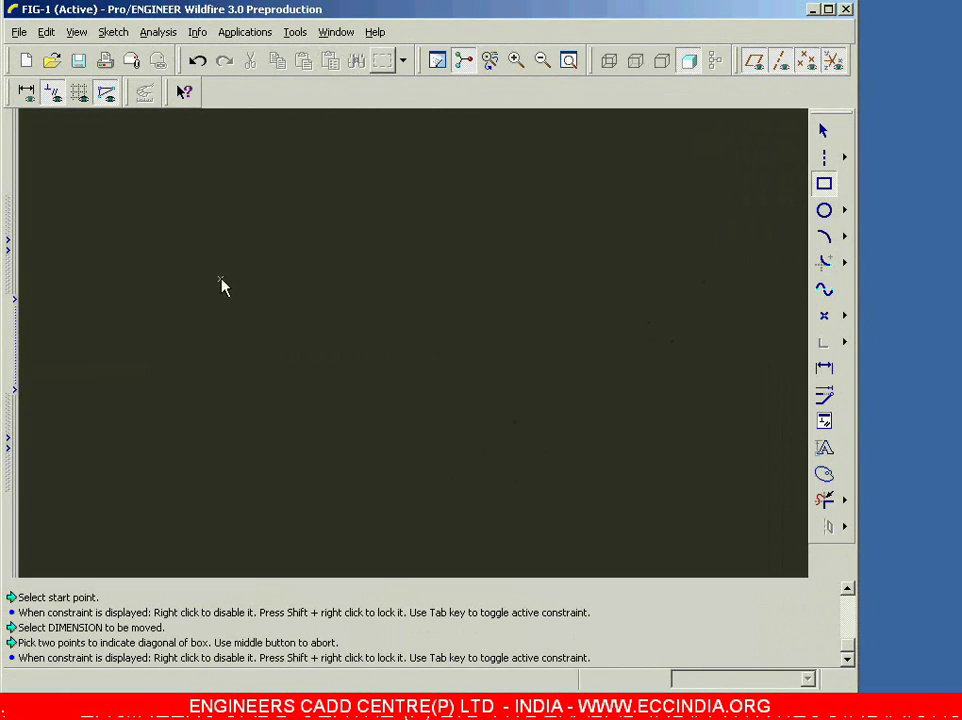
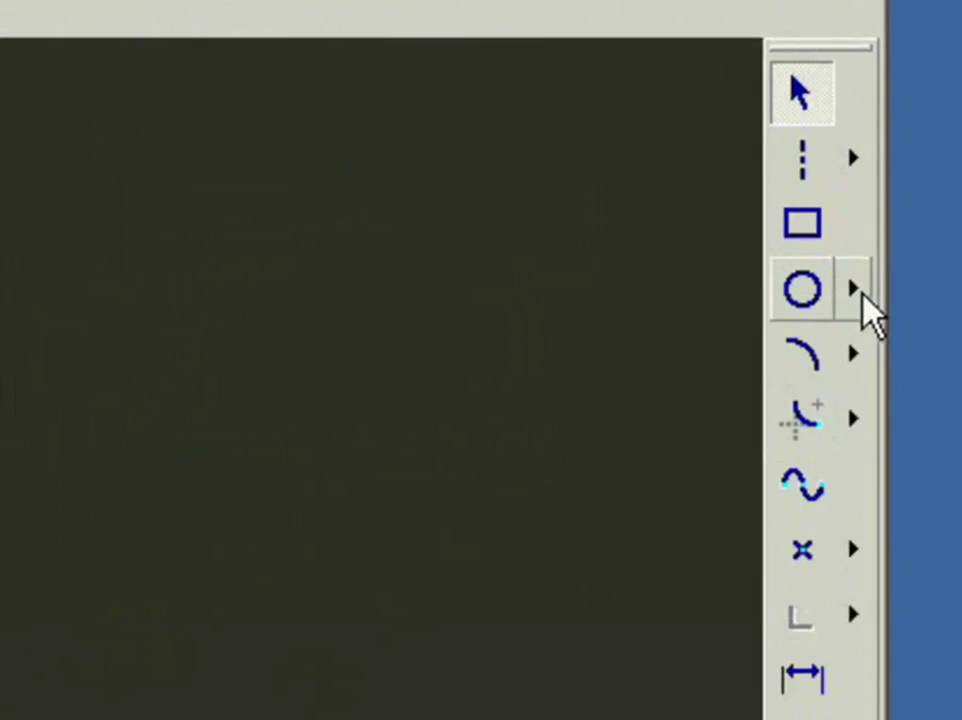
Sketch a center-and-point circle about 42.7 in diameter, slightly left of the middle of the empty sketch
{"action": "left_click", "coordinate": [858, 292]}
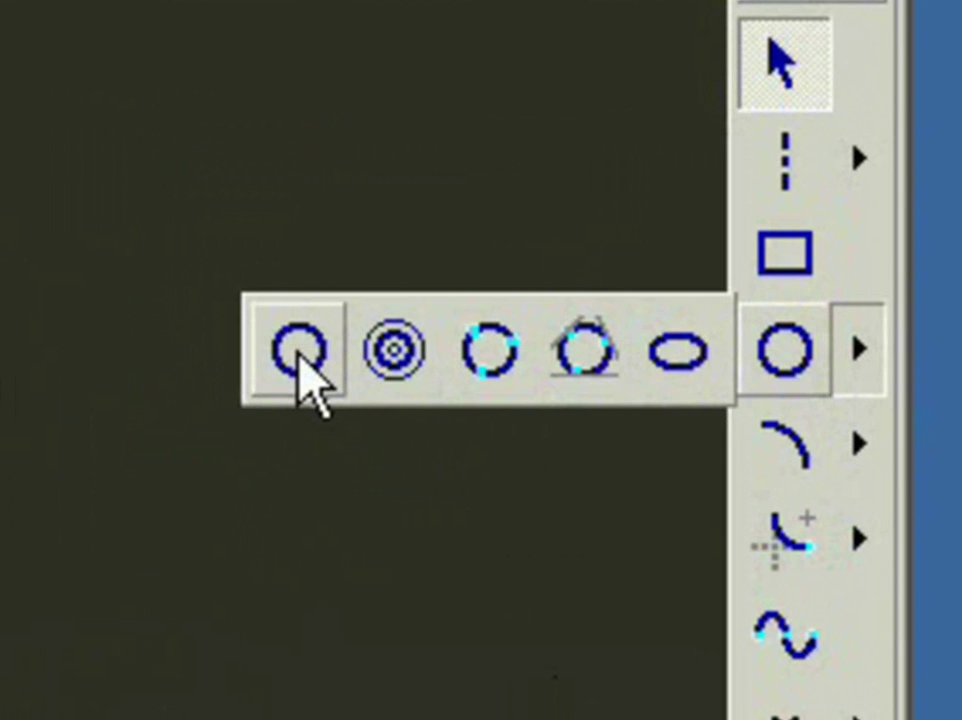
{"action": "left_click", "coordinate": [299, 355]}
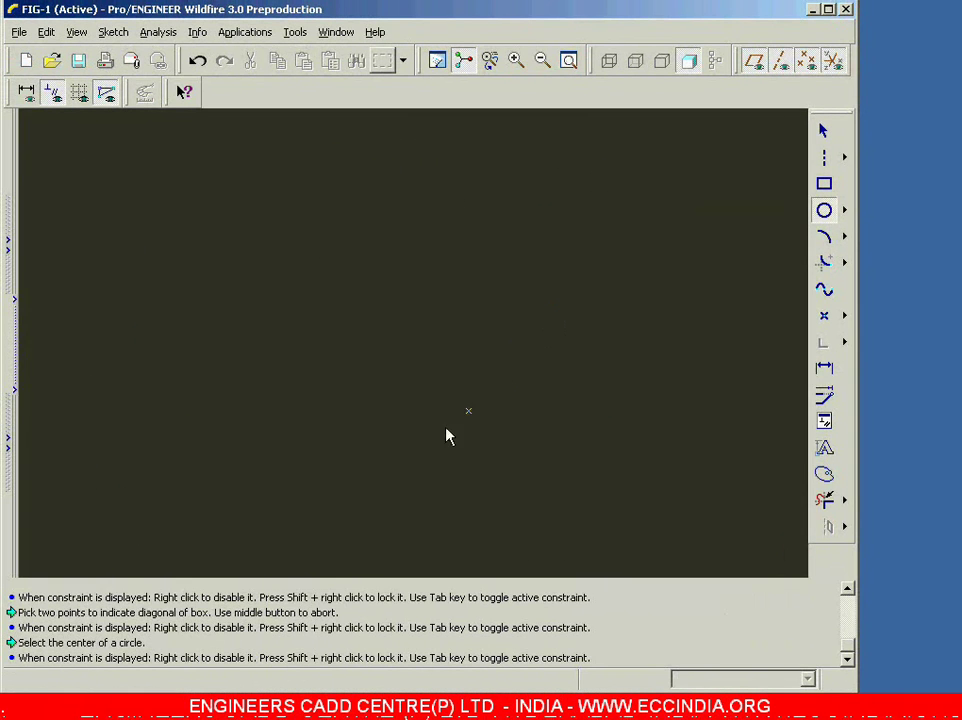
{"action": "left_click", "coordinate": [342, 372]}
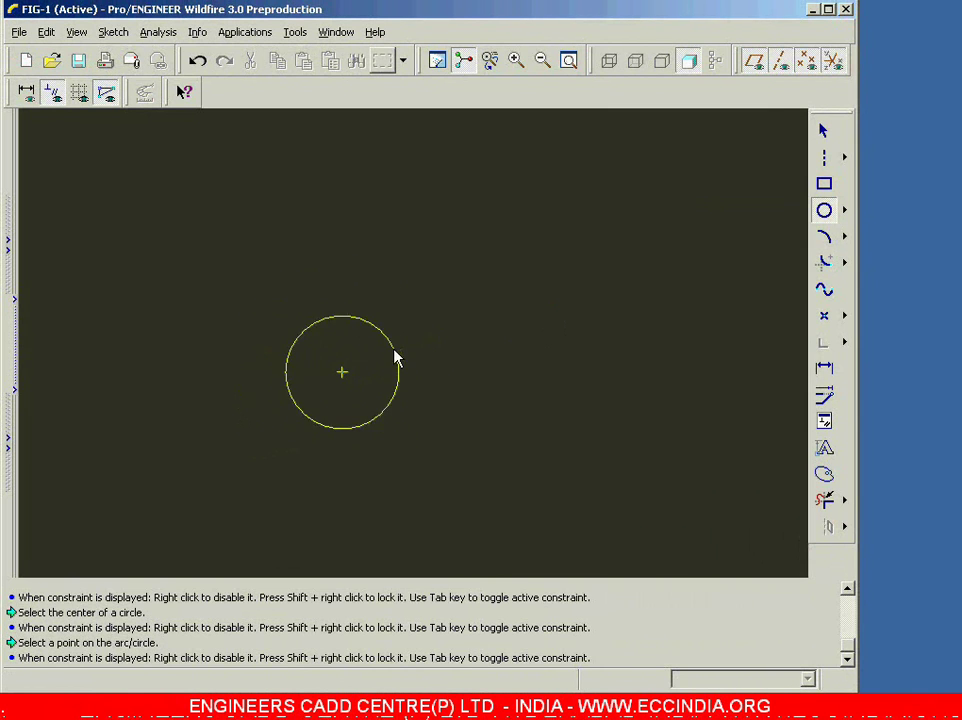
{"action": "left_click", "coordinate": [351, 281]}
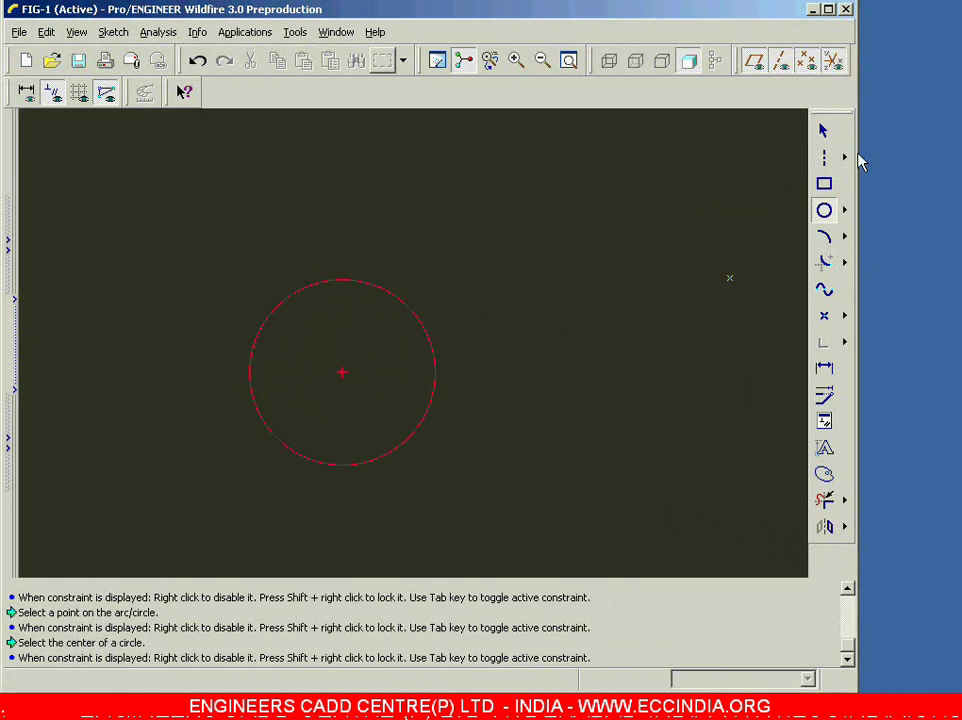
{"action": "left_click", "coordinate": [823, 131]}
{"action": "left_click", "coordinate": [401, 367]}
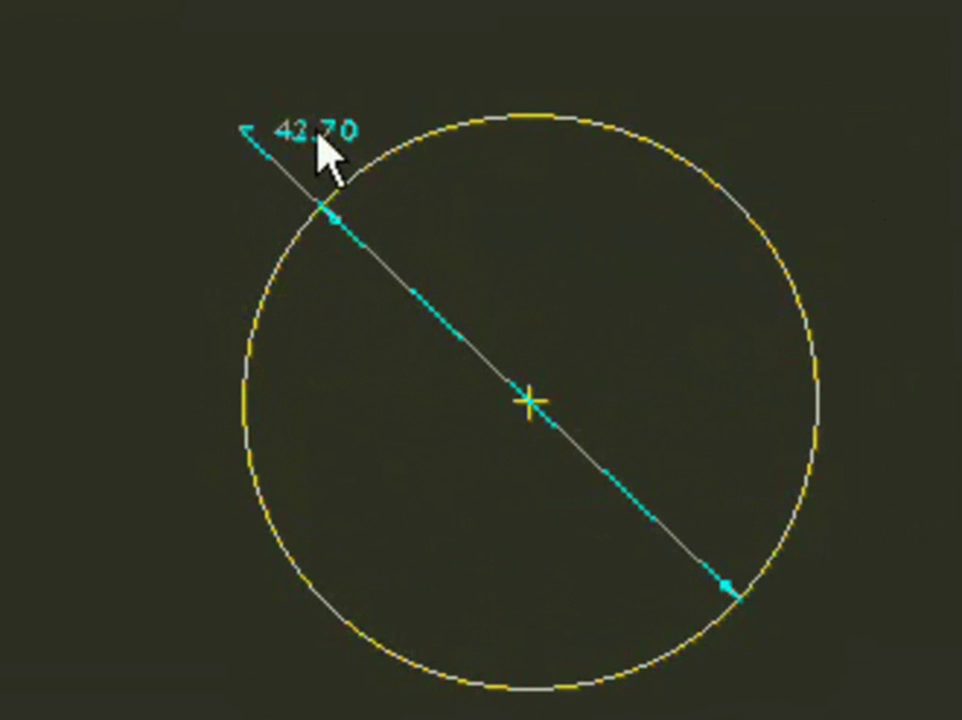
Set the circle's diameter to 500
{"action": "double_click", "coordinate": [322, 148]}
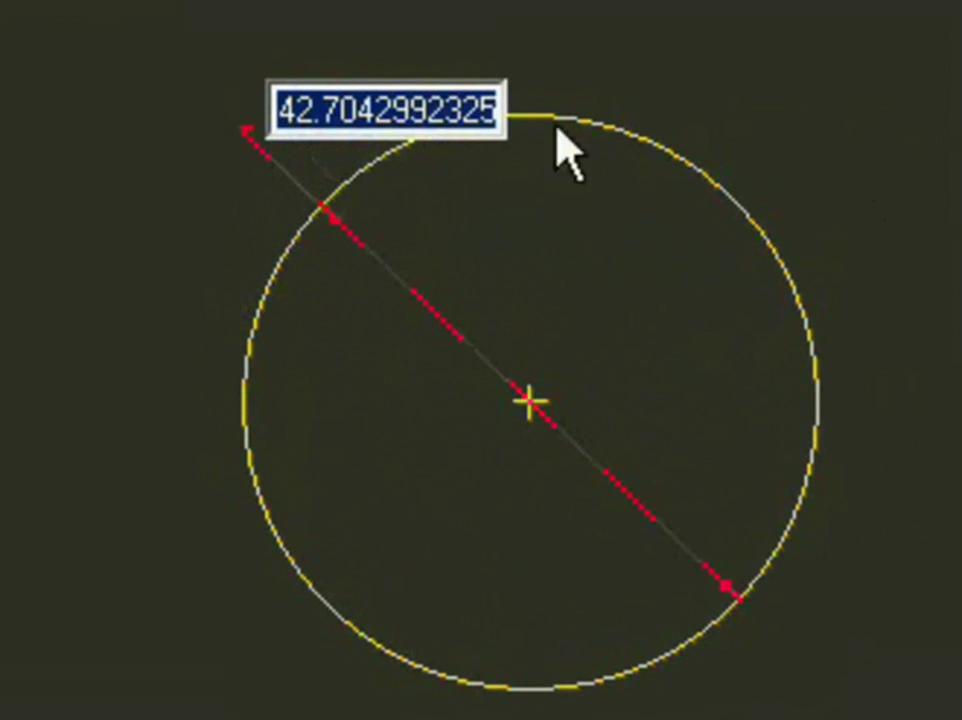
{"action": "type", "text": "500"}
{"action": "key", "text": "Return"}
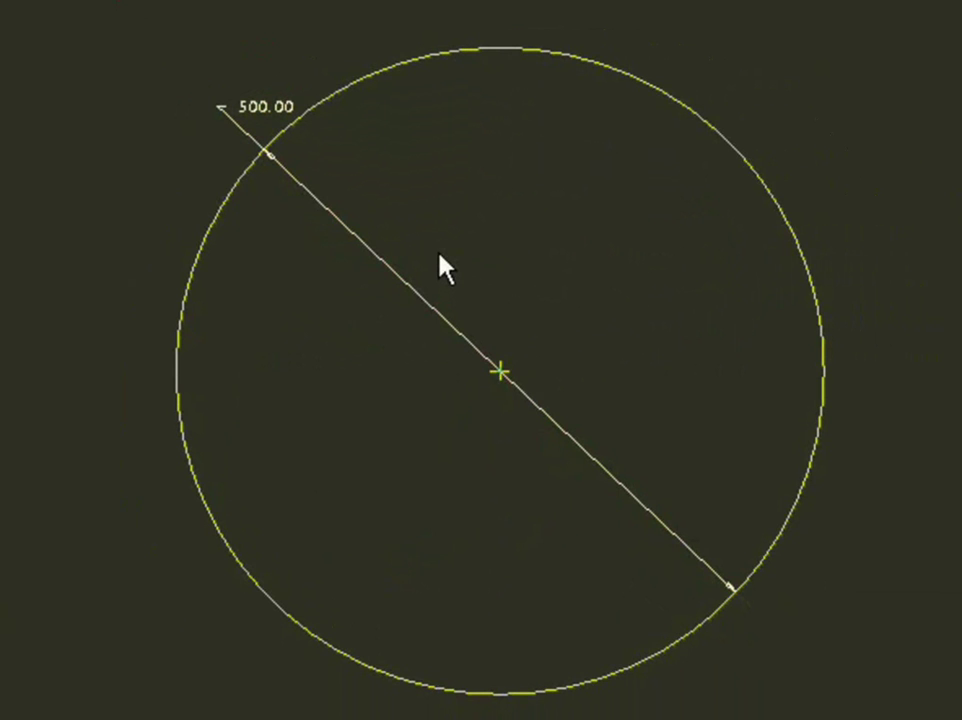
Set the circle's diameter to 5
{"action": "double_click", "coordinate": [264, 106]}
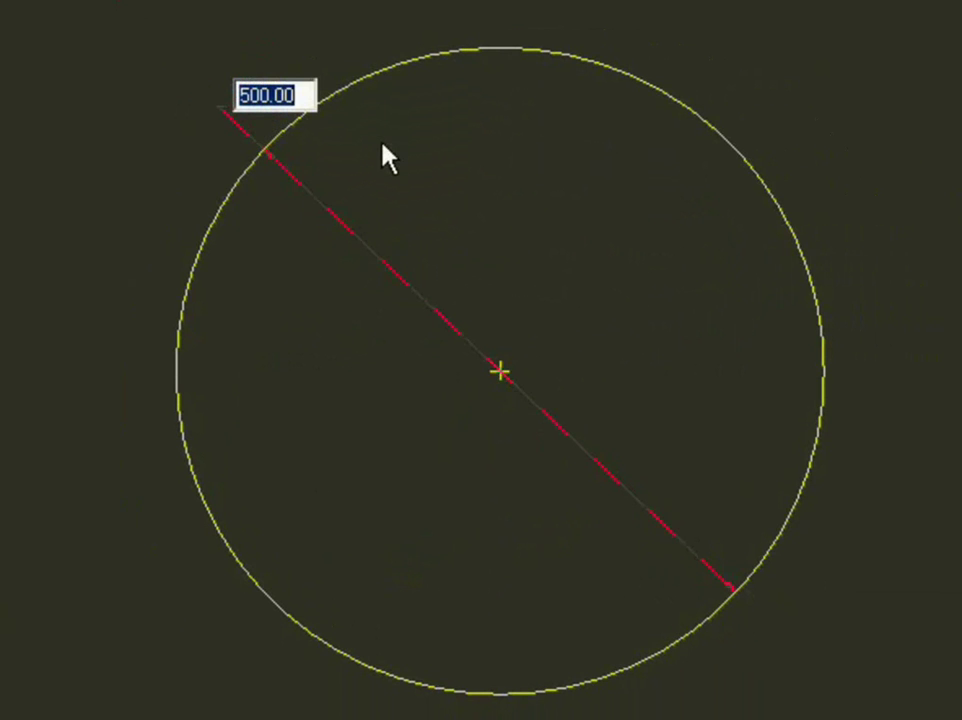
{"action": "type", "text": "5"}
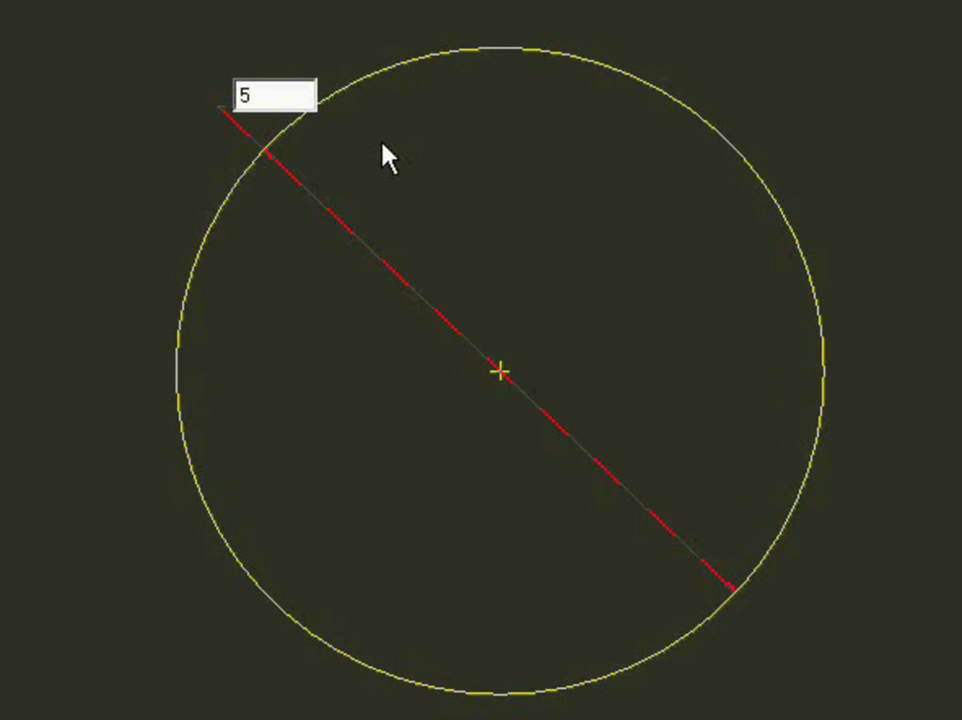
{"action": "key", "text": "Return"}
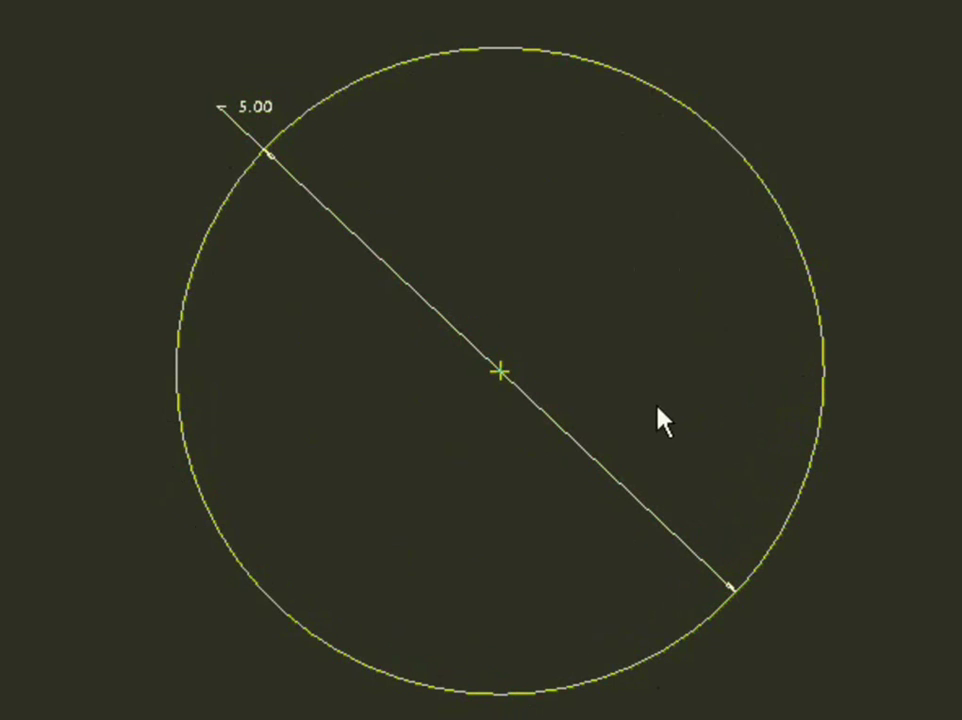
Set the circle's diameter to 5000
{"action": "double_click", "coordinate": [264, 110]}
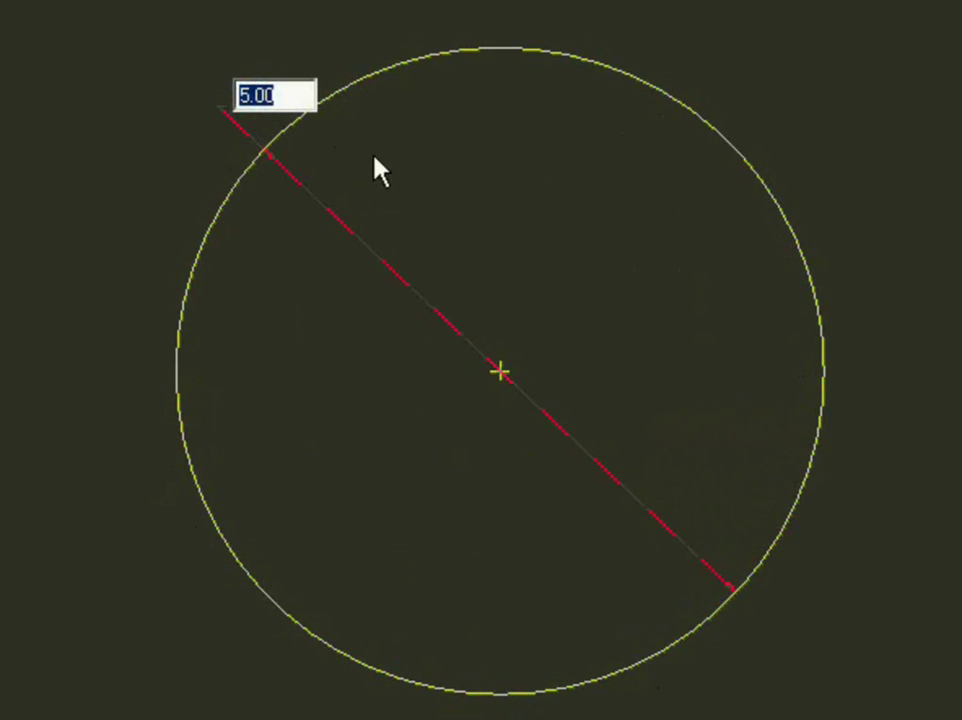
{"action": "type", "text": "50"}
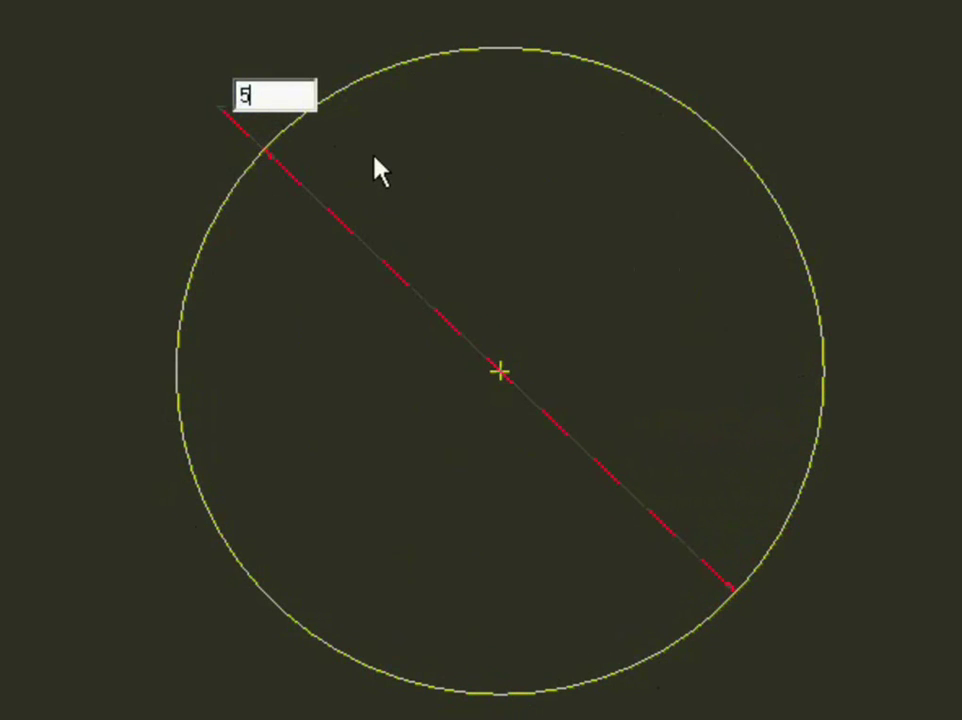
{"action": "type", "text": "00"}
{"action": "key", "text": "Return"}
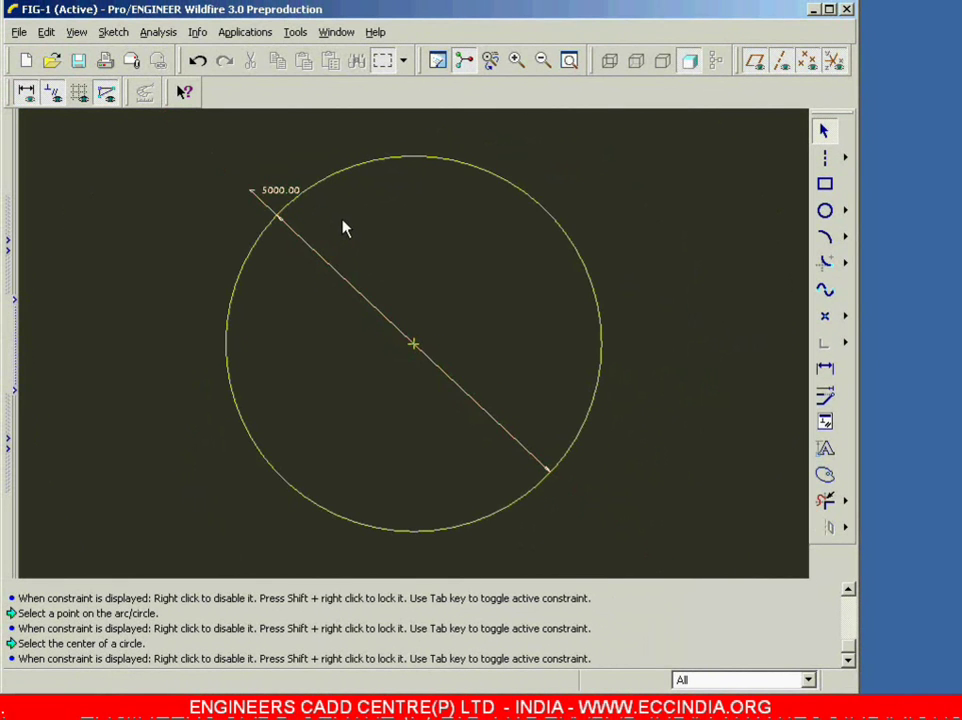
Set the circle's diameter to 50
{"action": "double_click", "coordinate": [279, 192]}
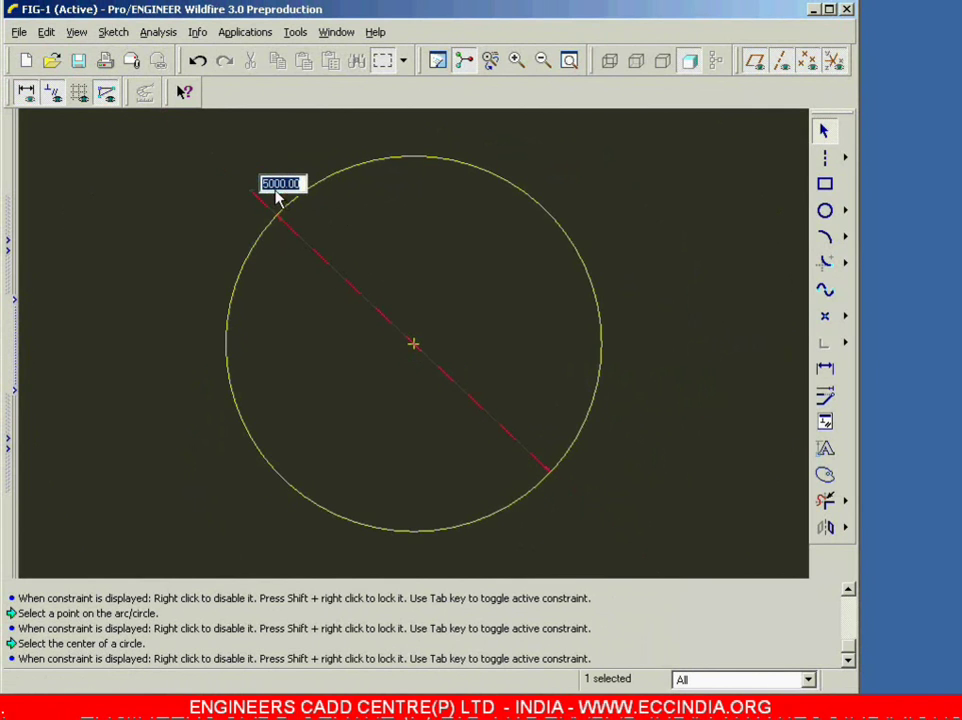
{"action": "type", "text": "50"}
{"action": "key", "text": "Return"}
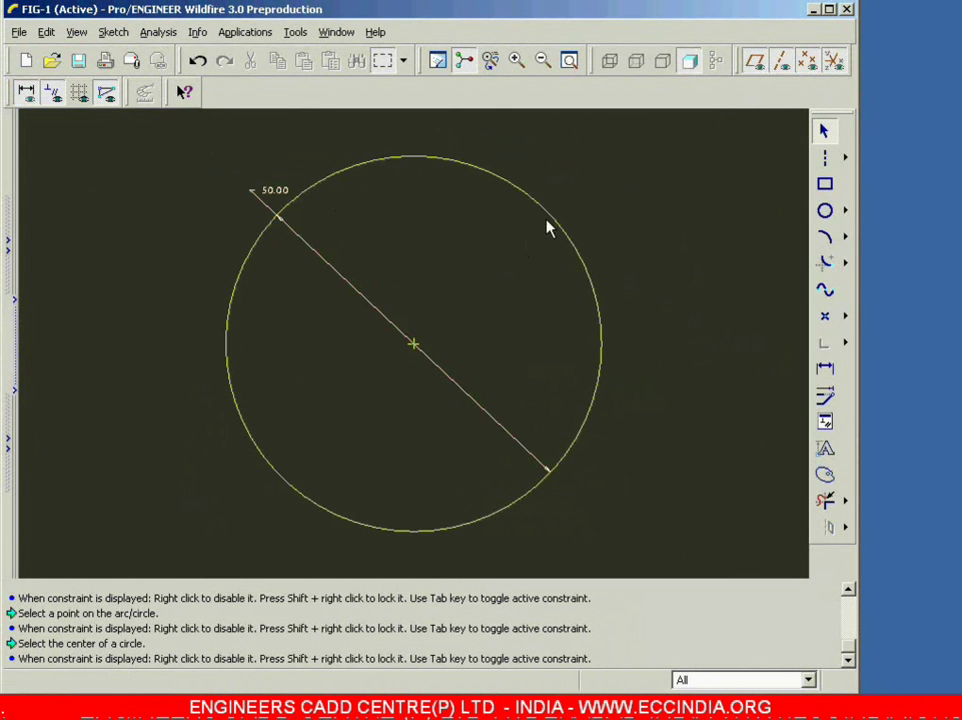
Sketch a concentric circle about 59 in diameter around the existing circle, using that circle as the center reference
{"action": "left_click", "coordinate": [845, 210]}
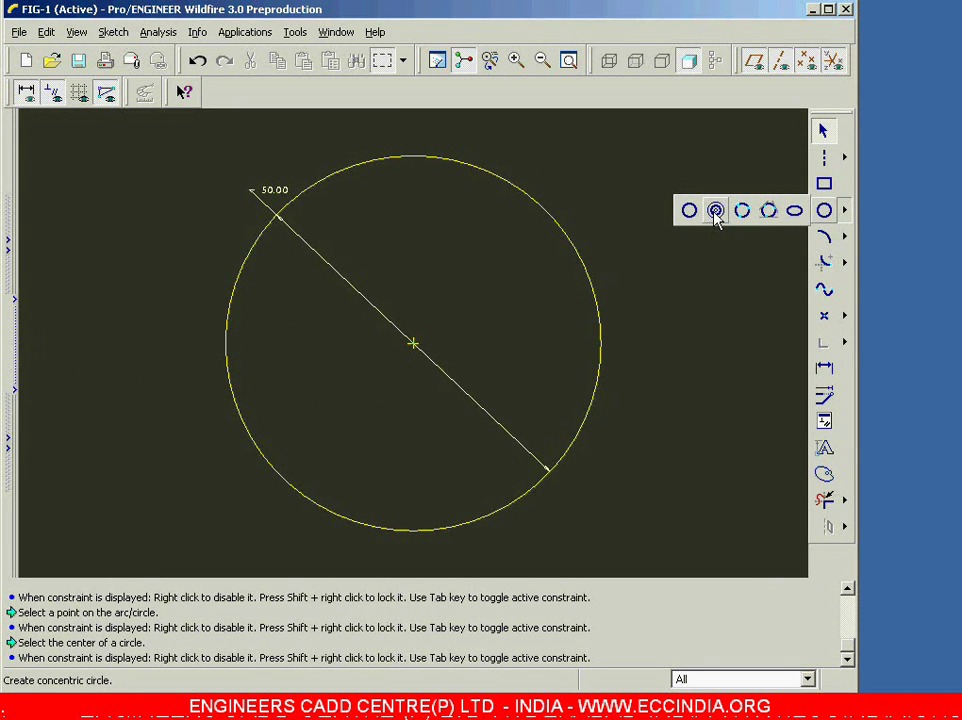
{"action": "left_click", "coordinate": [727, 267]}
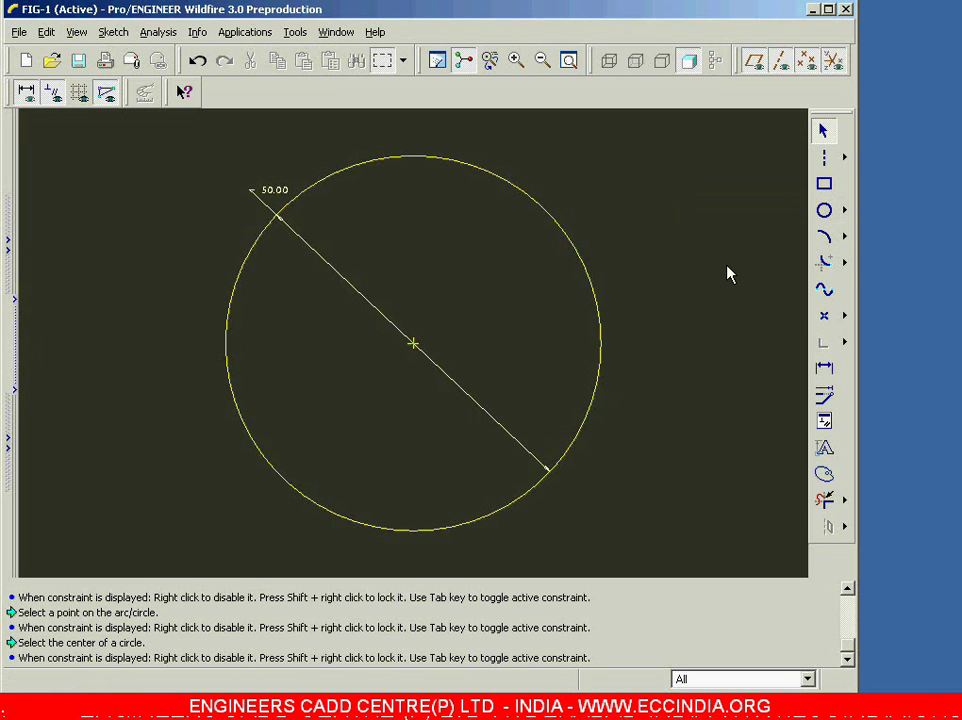
{"action": "left_click", "coordinate": [845, 210]}
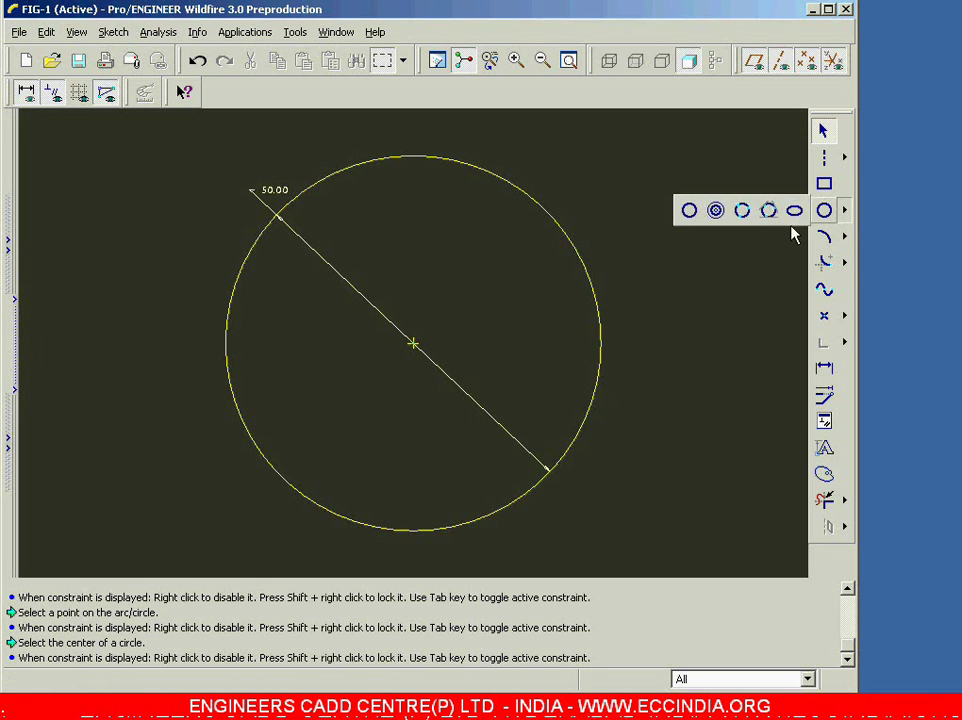
{"action": "left_click", "coordinate": [716, 211]}
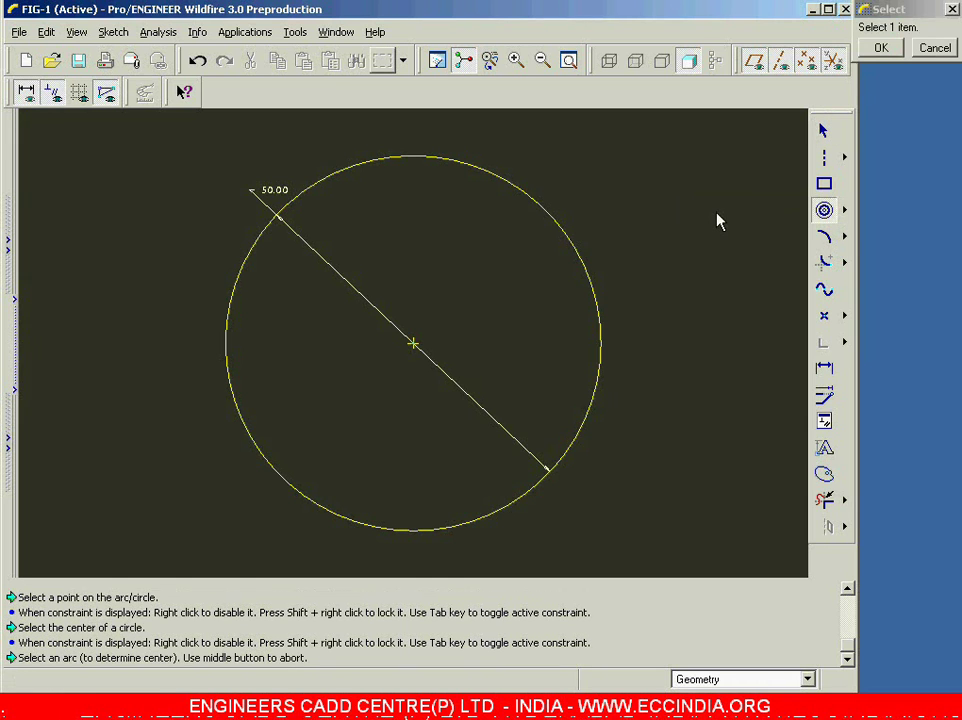
{"action": "left_click", "coordinate": [897, 26]}
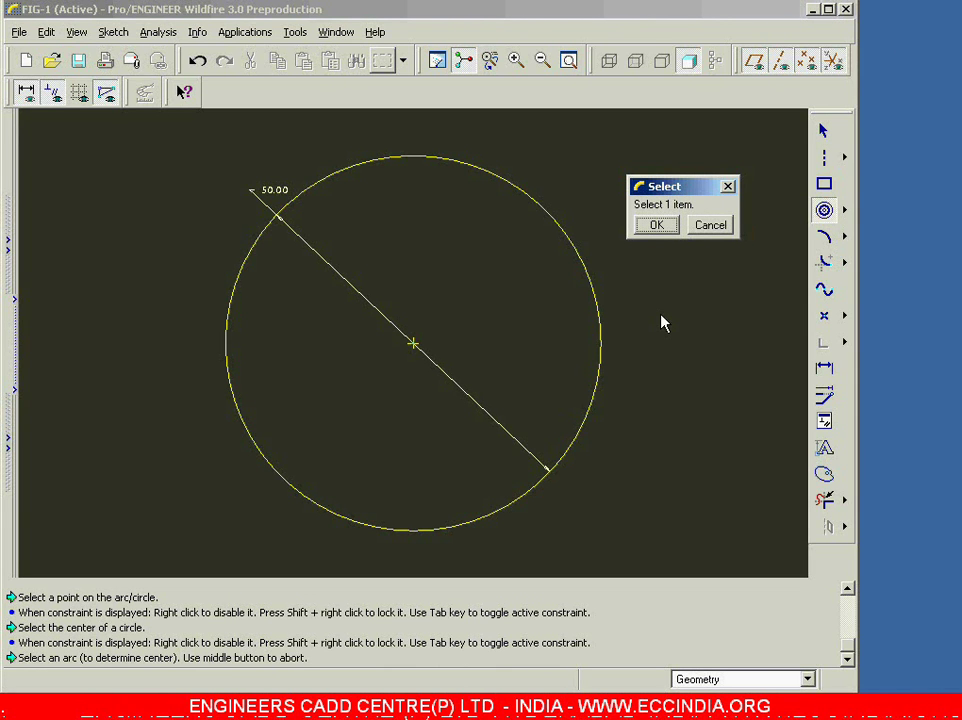
{"action": "left_click", "coordinate": [596, 302]}
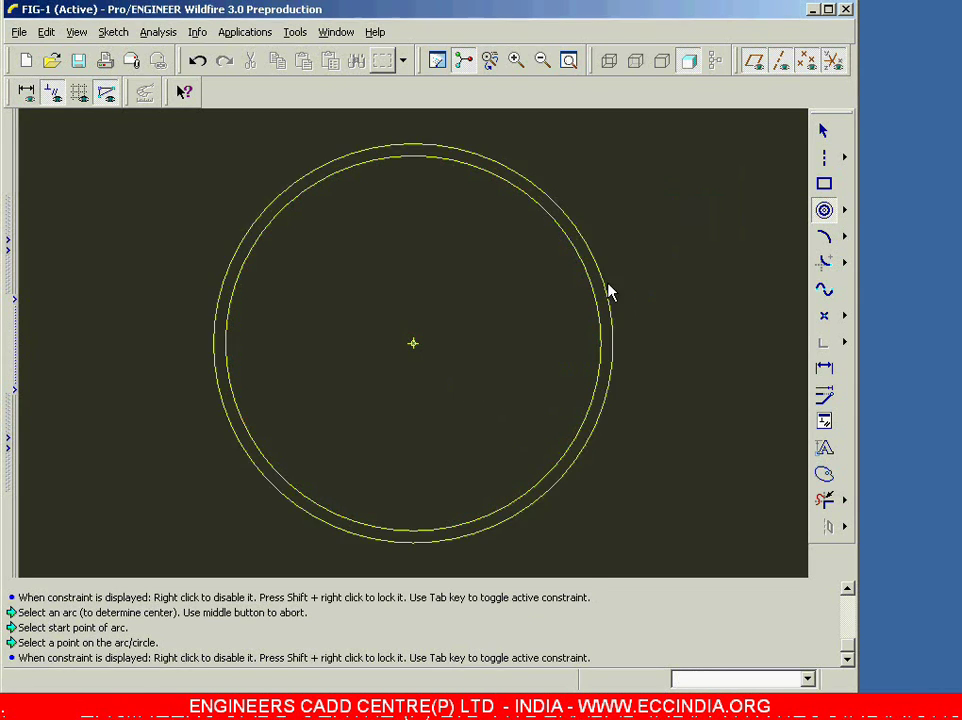
{"action": "left_click", "coordinate": [629, 282]}
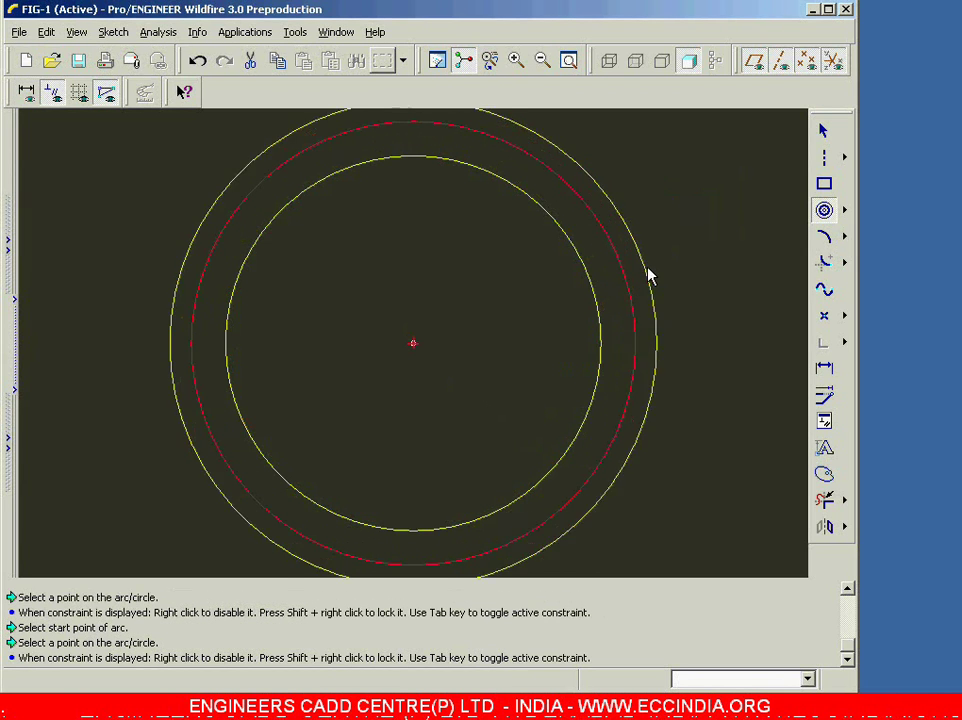
Add five more concentric circles of increasing size outside the previous one, and end the concentric circle command
{"action": "left_click", "coordinate": [663, 275]}
{"action": "left_click", "coordinate": [698, 268]}
{"action": "left_click", "coordinate": [732, 266]}
{"action": "left_click", "coordinate": [748, 257]}
{"action": "left_click", "coordinate": [777, 240]}
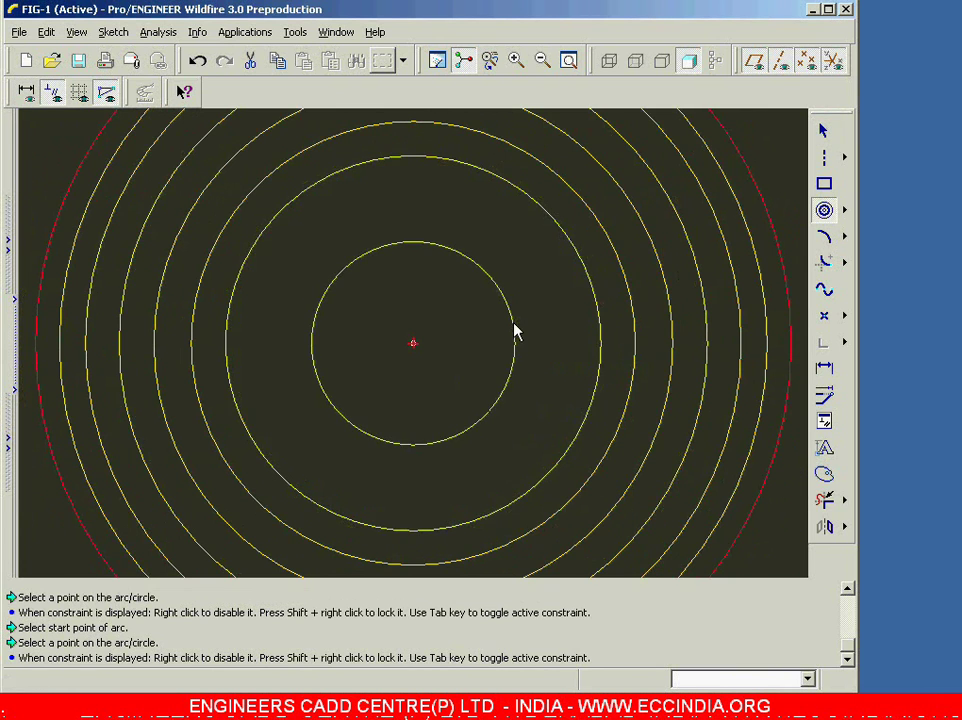
{"action": "middle_click", "coordinate": [515, 332]}
{"action": "middle_click", "coordinate": [516, 331]}
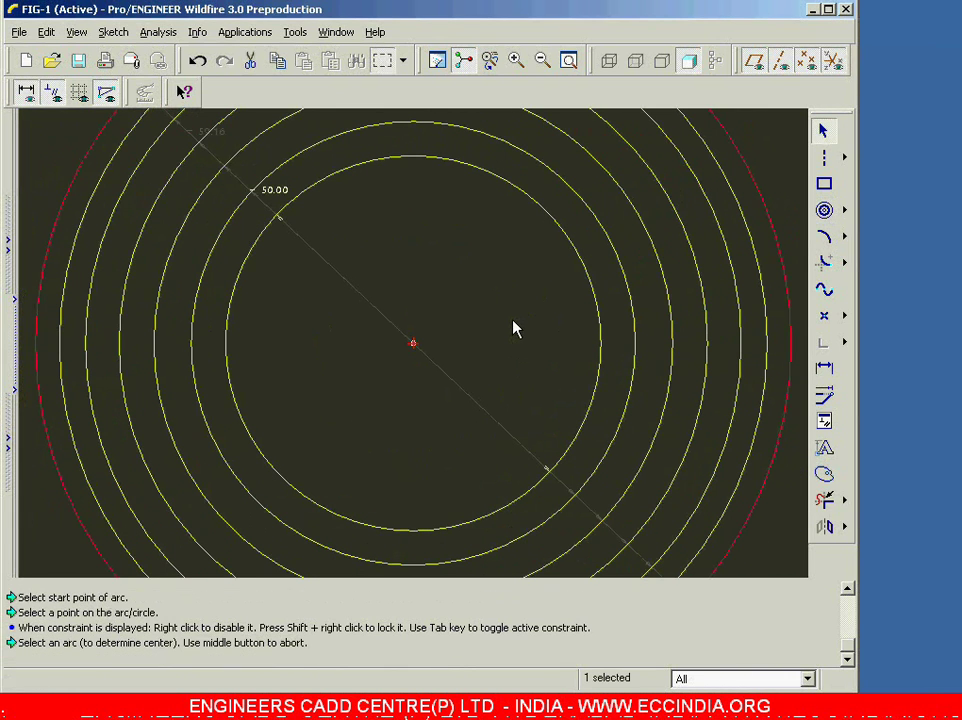
Deselect the outermost circle and view all the concentric circles fitted to the window and at progressively smaller scales
{"action": "left_click", "coordinate": [512, 329]}
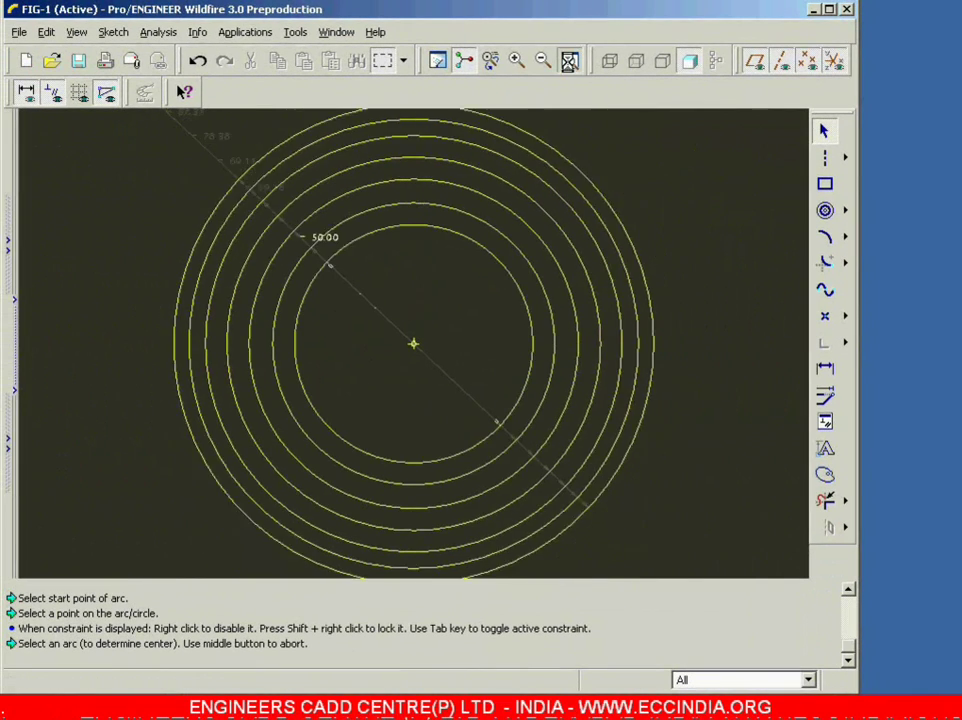
{"action": "left_click", "coordinate": [569, 61]}
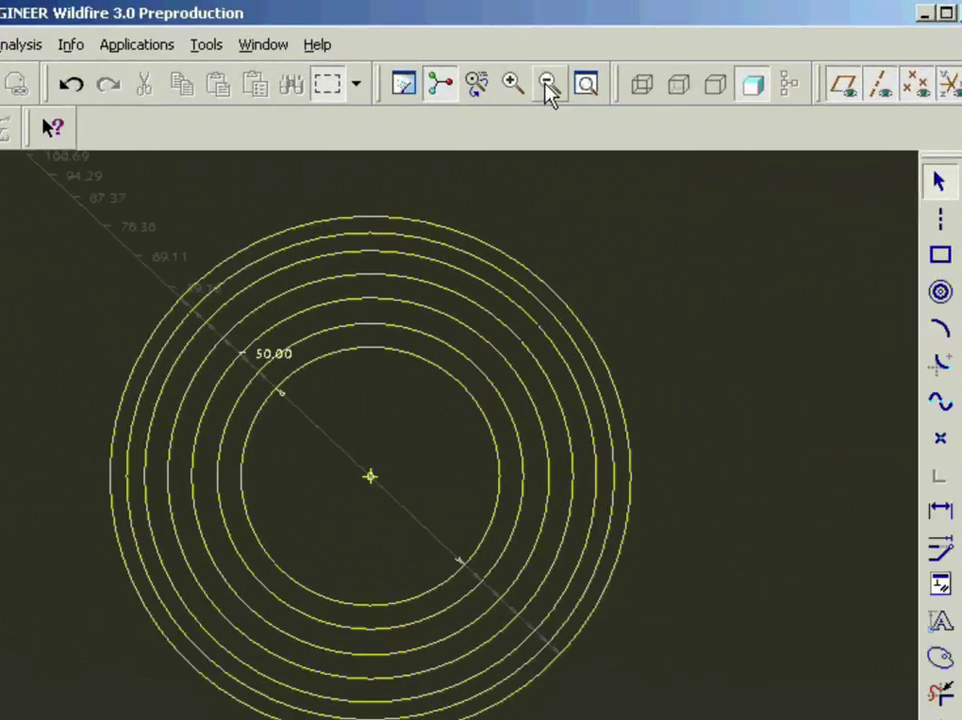
{"action": "left_click", "coordinate": [543, 61]}
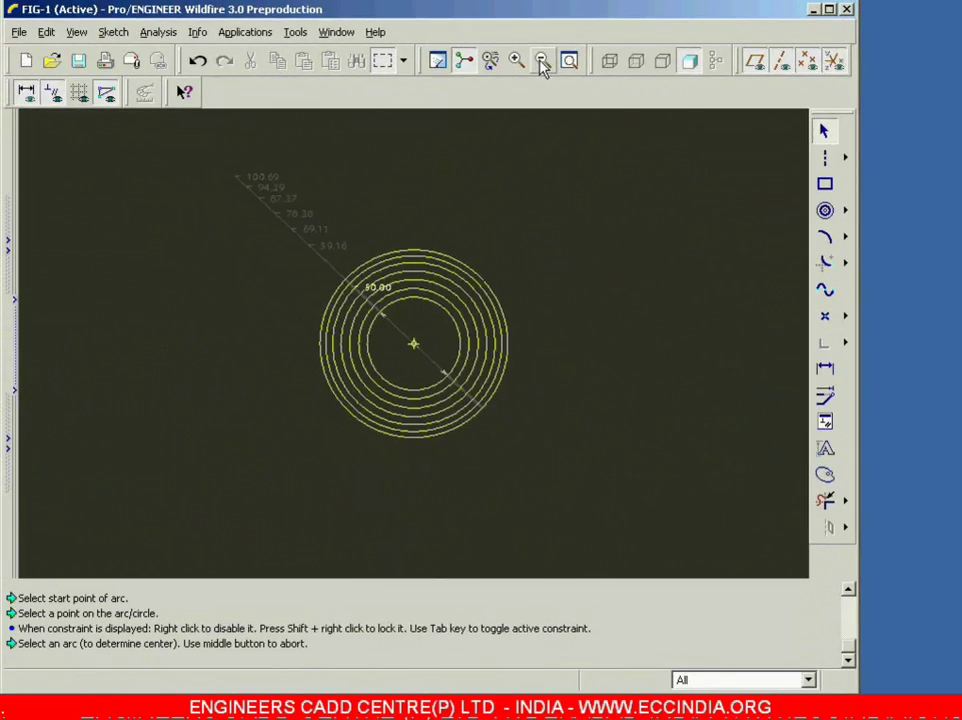
{"action": "left_click", "coordinate": [541, 61]}
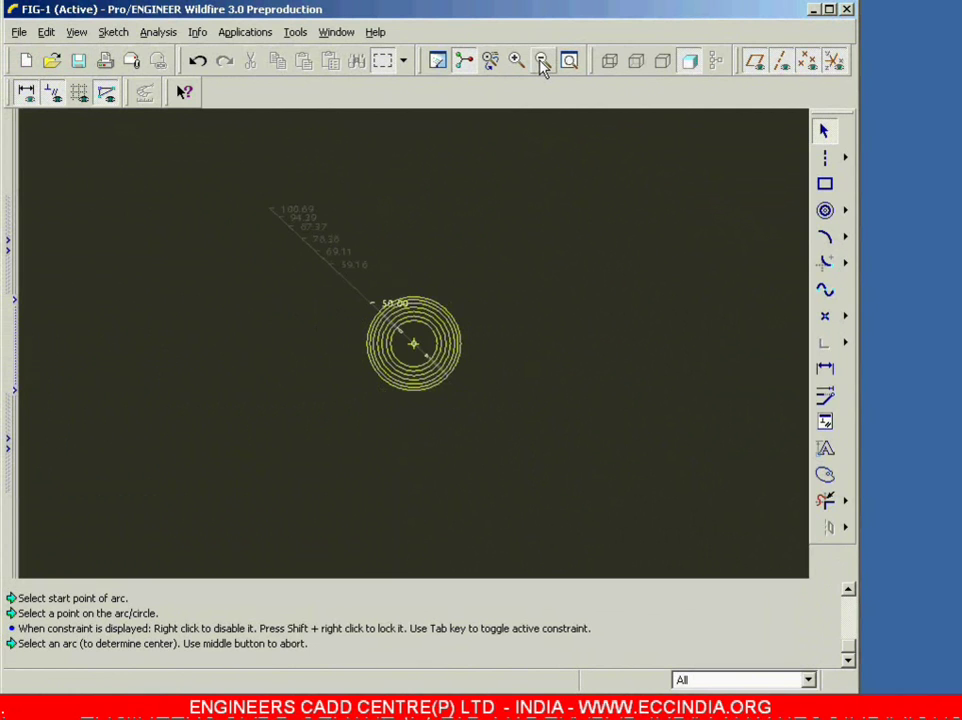
{"action": "left_click", "coordinate": [541, 61]}
{"action": "left_click", "coordinate": [541, 61]}
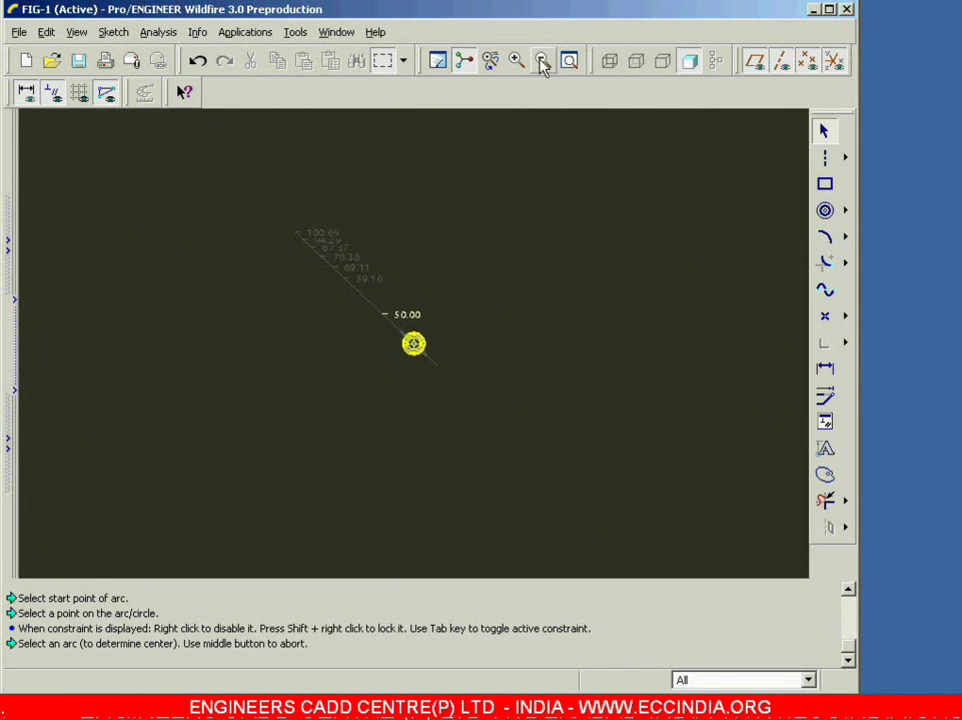
{"action": "left_click", "coordinate": [569, 62]}
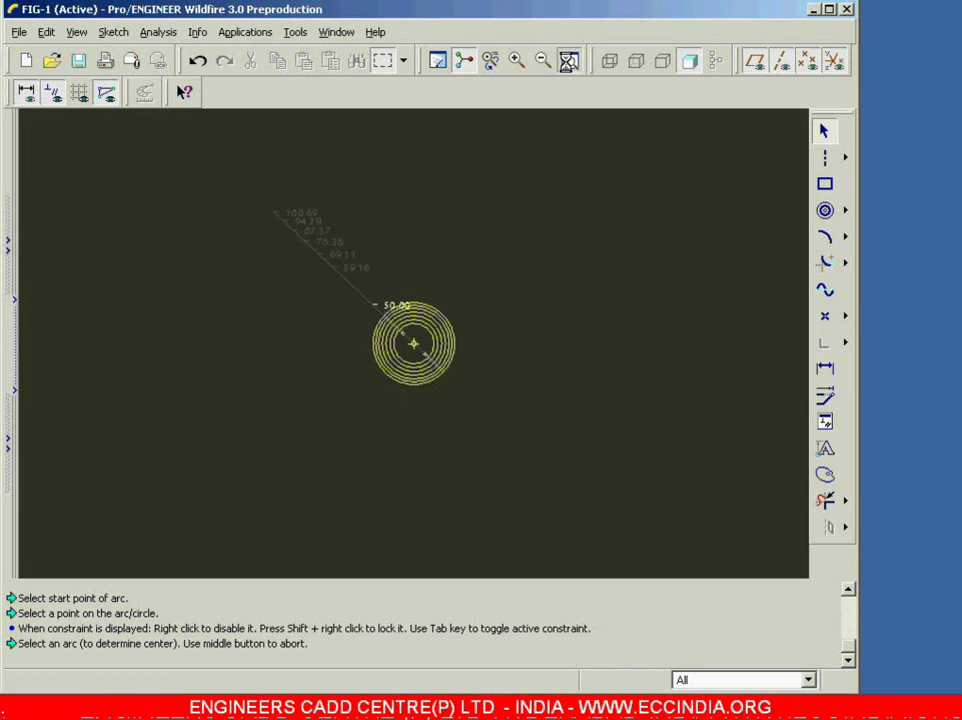
{"action": "left_click", "coordinate": [541, 61]}
{"action": "left_click", "coordinate": [541, 61]}
{"action": "left_click", "coordinate": [541, 61]}
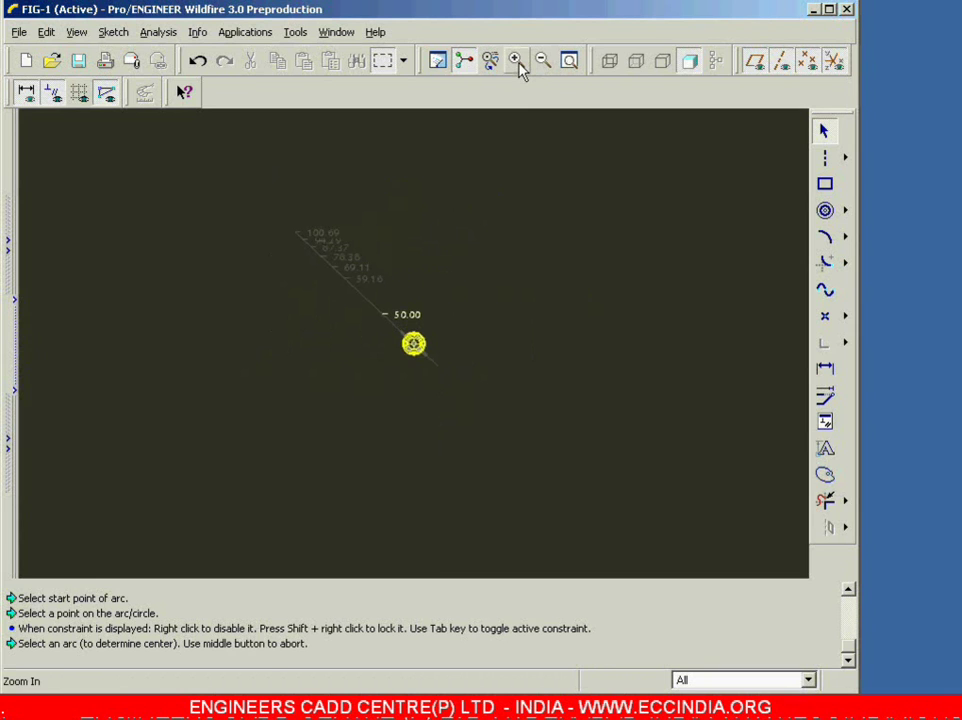
Examine the concentric circles and their common center up close using box zoom areas, and refit the whole sketch
{"action": "left_click", "coordinate": [517, 62]}
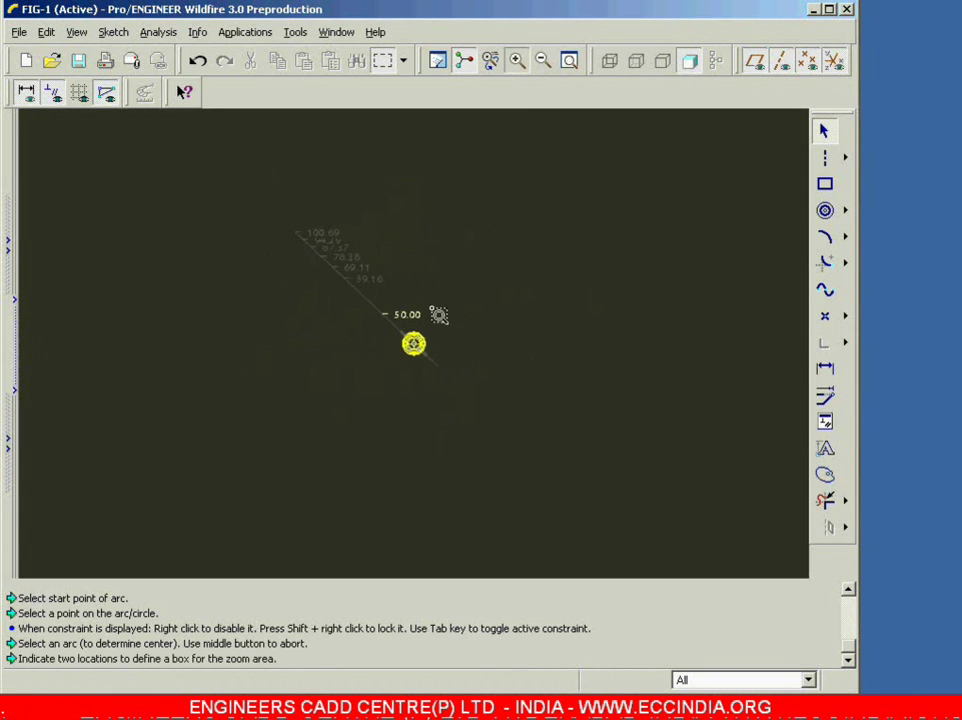
{"action": "left_click", "coordinate": [393, 334]}
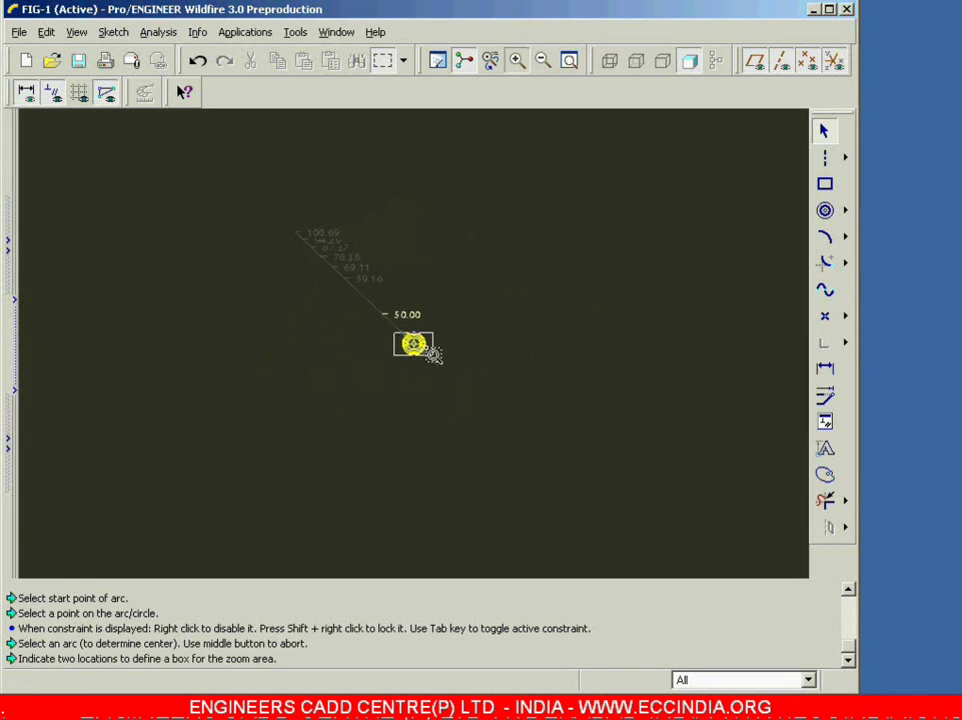
{"action": "left_click", "coordinate": [432, 354]}
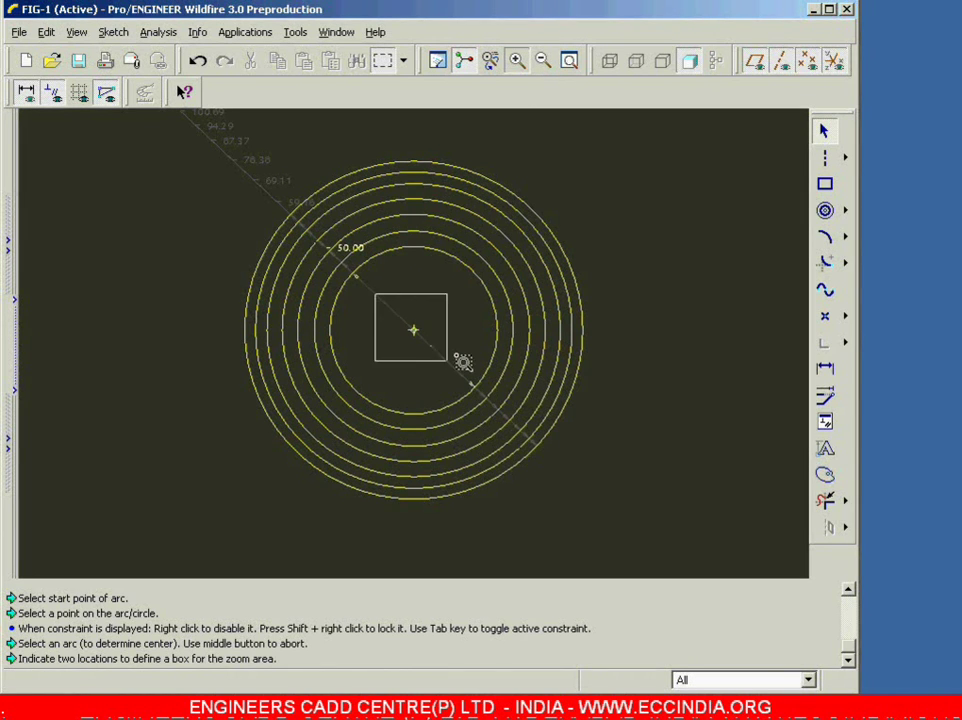
{"action": "left_click", "coordinate": [460, 363]}
{"action": "left_click", "coordinate": [299, 284]}
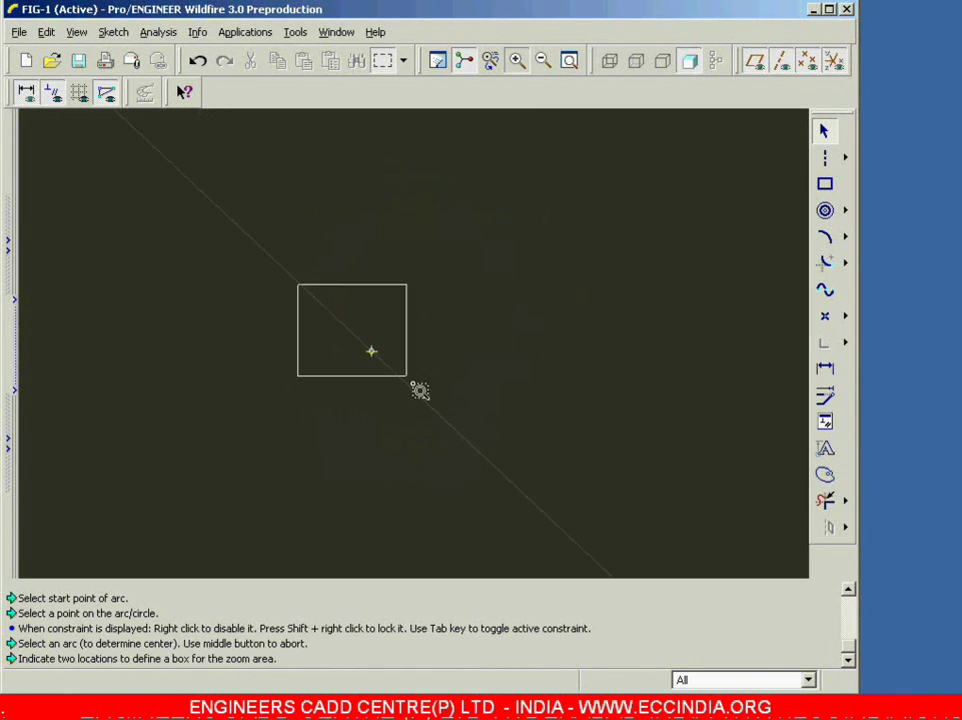
{"action": "left_click", "coordinate": [434, 400]}
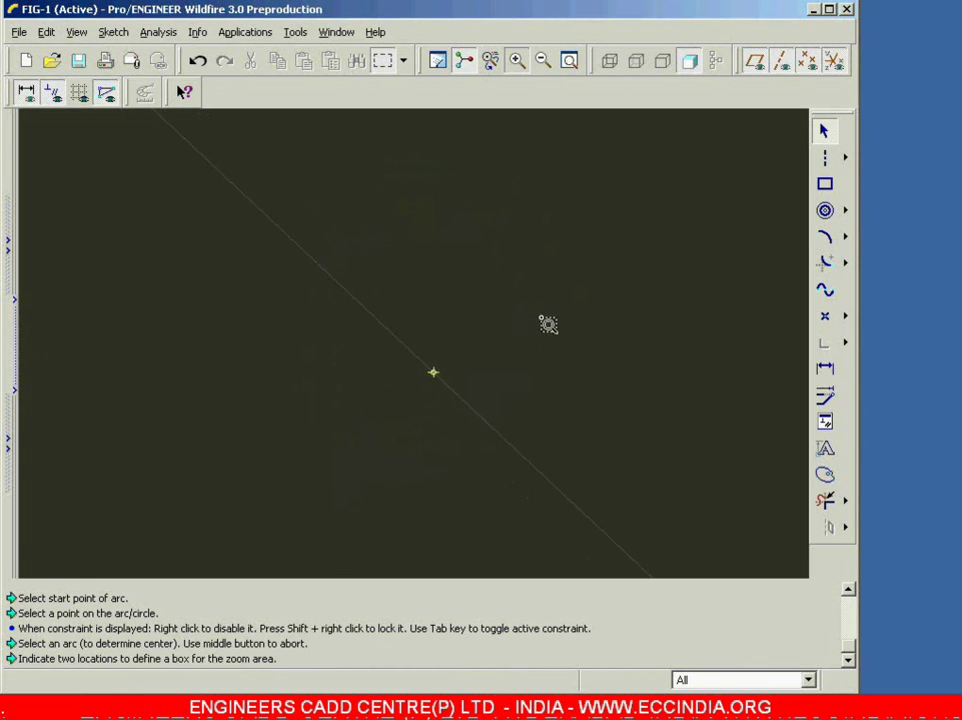
{"action": "middle_click", "coordinate": [453, 255]}
{"action": "left_click", "coordinate": [569, 63]}
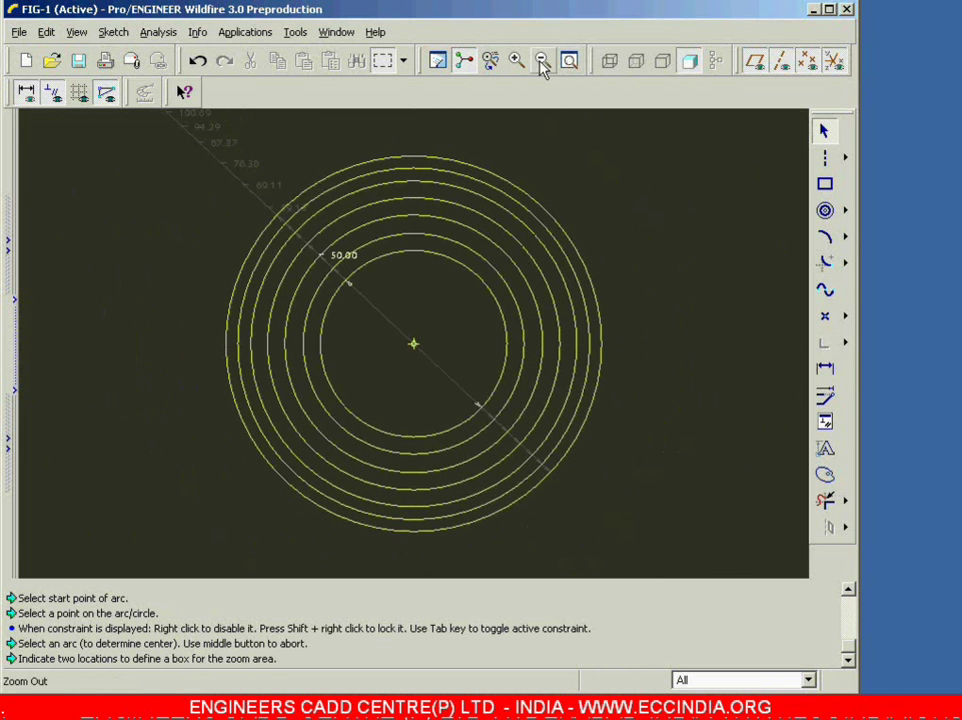